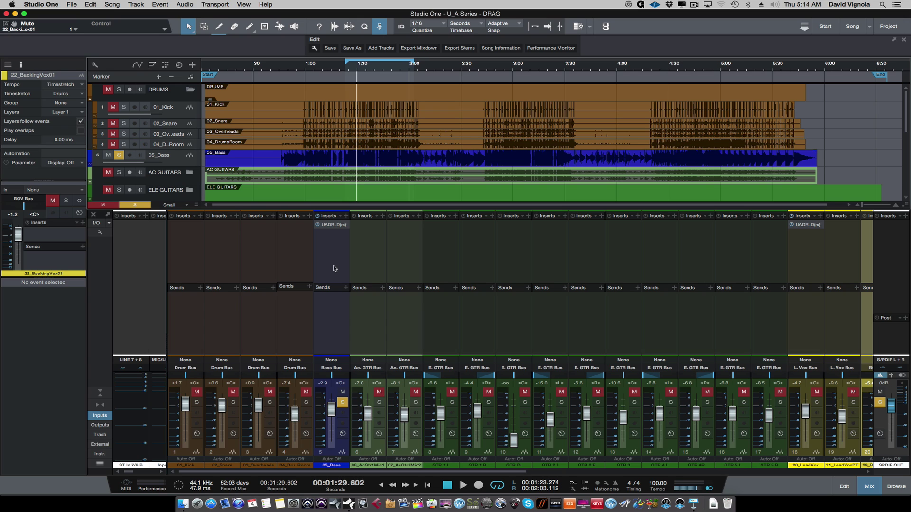
Step: Open the UAD Roland Dimension D insert on the 05_Bass channel and toggle its stereo/mono mode switch several times
{"action": "left_click", "coordinate": [334, 225]}
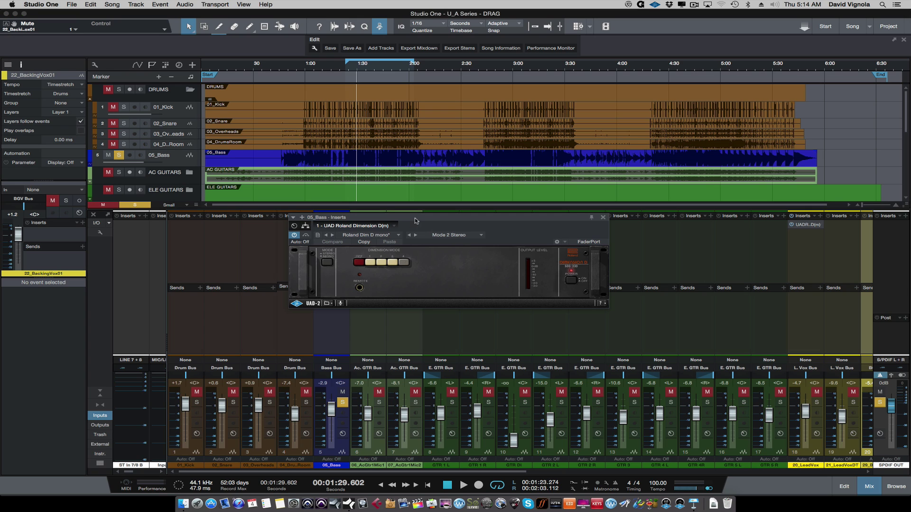
{"action": "left_click_drag", "start_coordinate": [417, 219], "coordinate": [409, 187]}
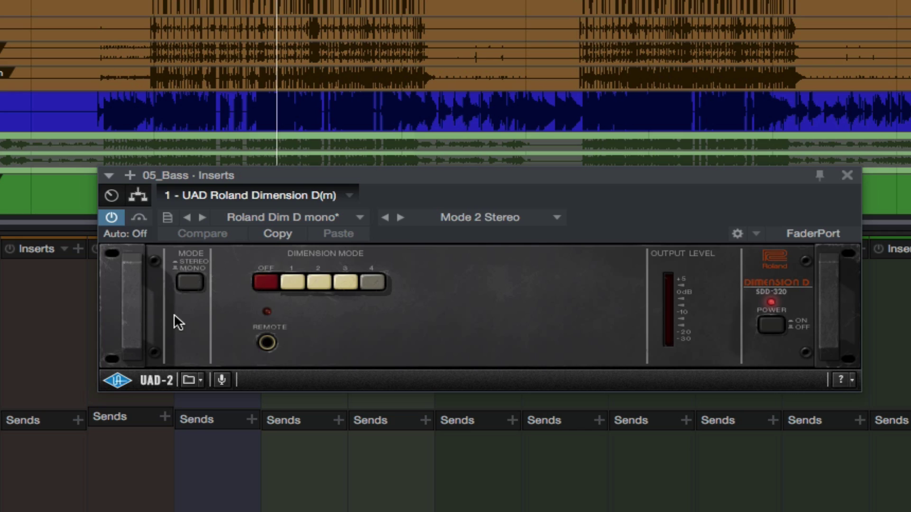
{"action": "left_click", "coordinate": [189, 284]}
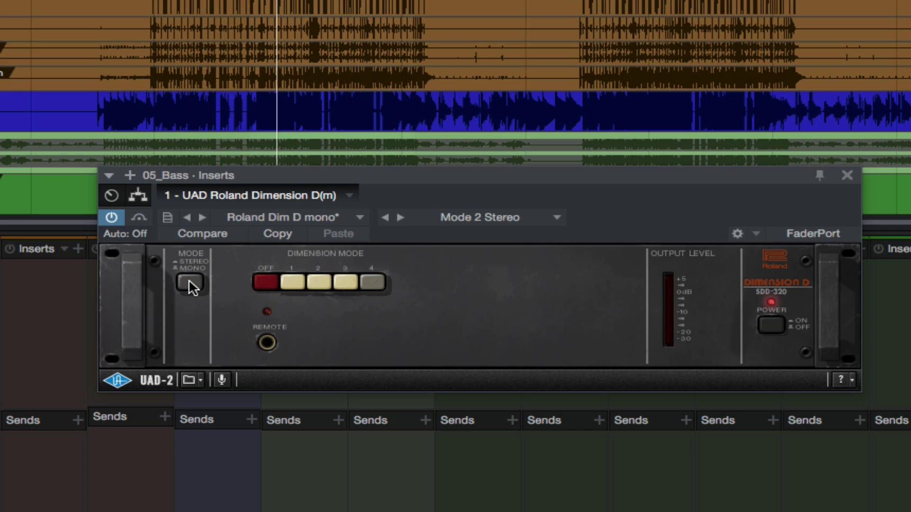
{"action": "left_click", "coordinate": [190, 284]}
{"action": "left_click", "coordinate": [190, 284]}
{"action": "left_click", "coordinate": [190, 284]}
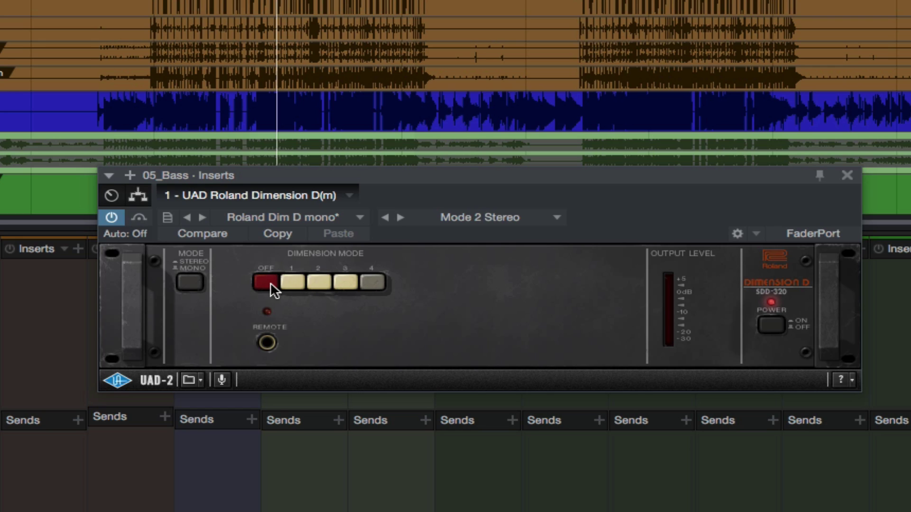
Step: Try dimension modes 1 and 4, return to mode 1, and toggle the unit's power switch off and on
{"action": "left_click", "coordinate": [286, 283]}
{"action": "left_click", "coordinate": [375, 283]}
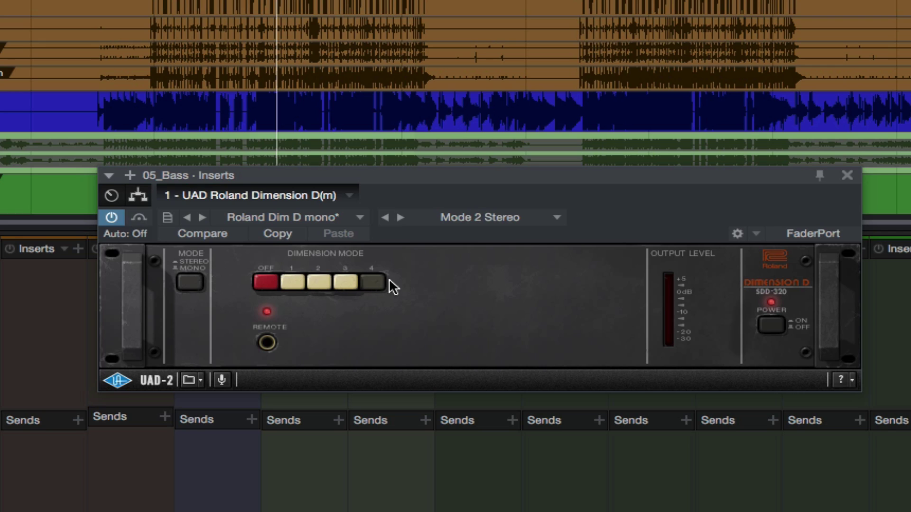
{"action": "left_click", "coordinate": [291, 280]}
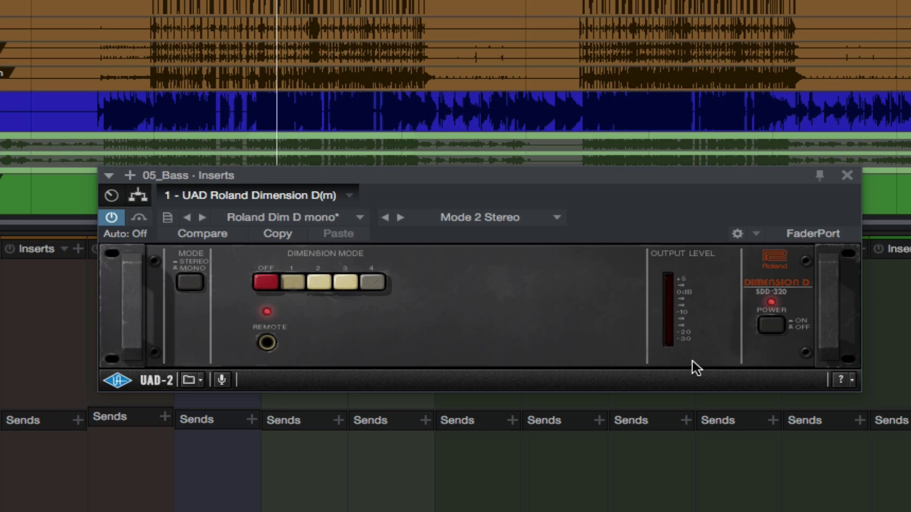
{"action": "left_click", "coordinate": [771, 326]}
{"action": "left_click", "coordinate": [776, 327]}
Step: Load the Mode 1+2+3 Stereo preset in the Dimension D on the bass
{"action": "left_click", "coordinate": [548, 218]}
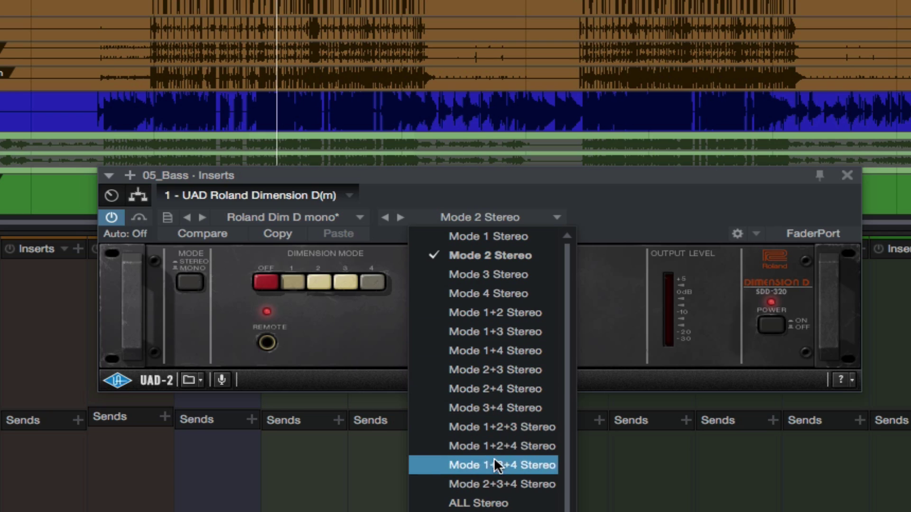
{"action": "left_click", "coordinate": [485, 425]}
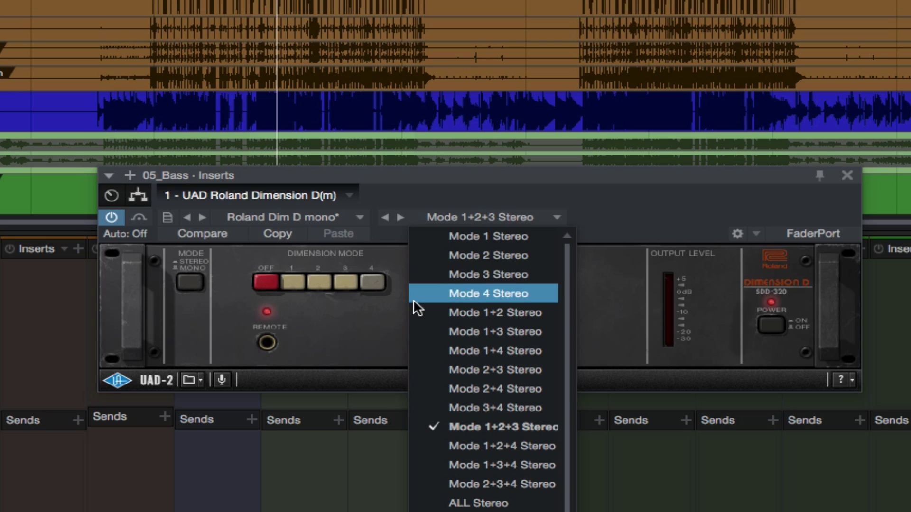
{"action": "left_click", "coordinate": [593, 193]}
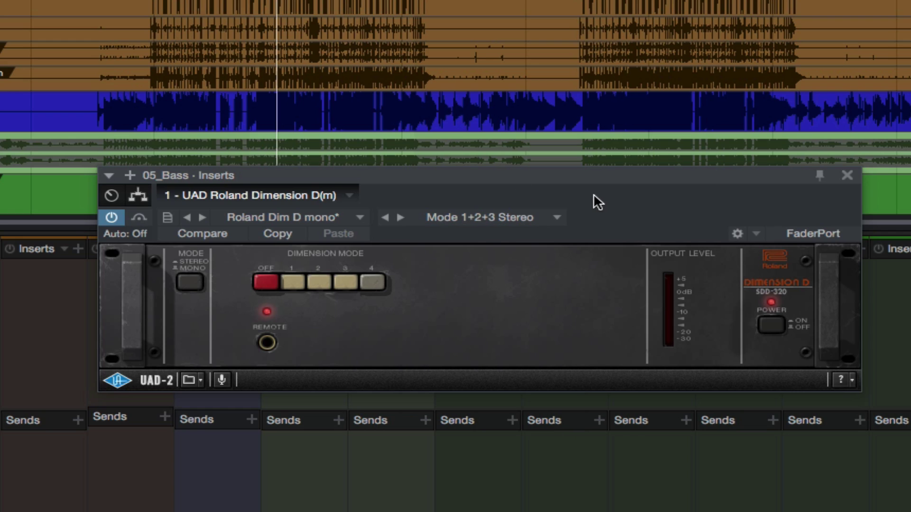
Step: Audition dimension modes 1, 2 and 4 on the soloed bass, comparing them with the effect off and finishing on mode 4
{"action": "left_click", "coordinate": [266, 285]}
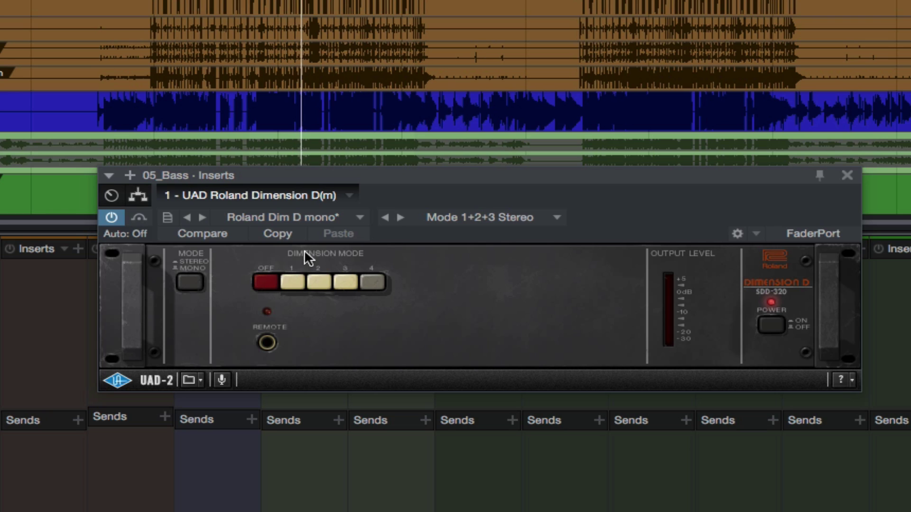
{"action": "left_click", "coordinate": [289, 284]}
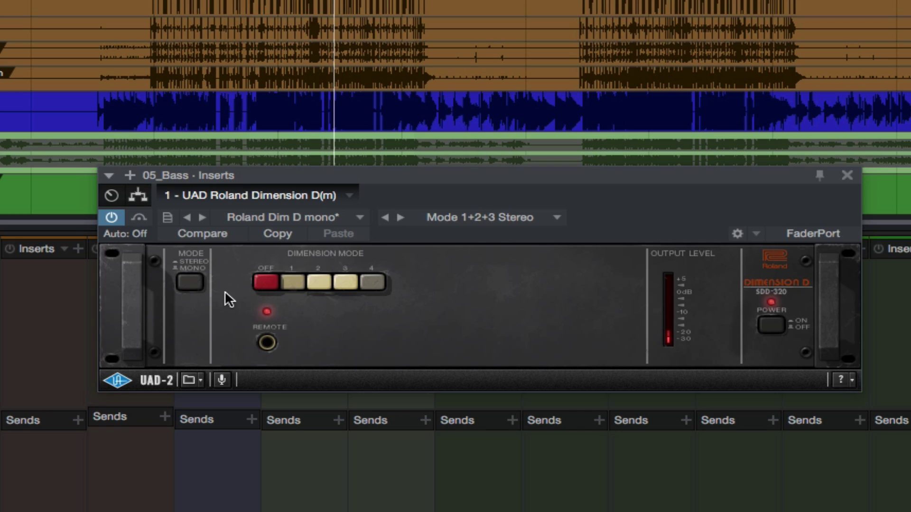
{"action": "left_click", "coordinate": [310, 281]}
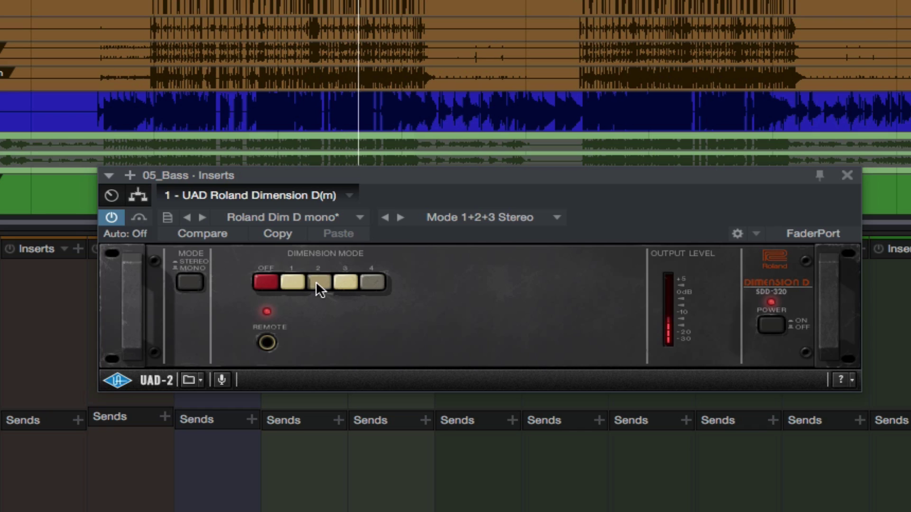
{"action": "left_click", "coordinate": [265, 283]}
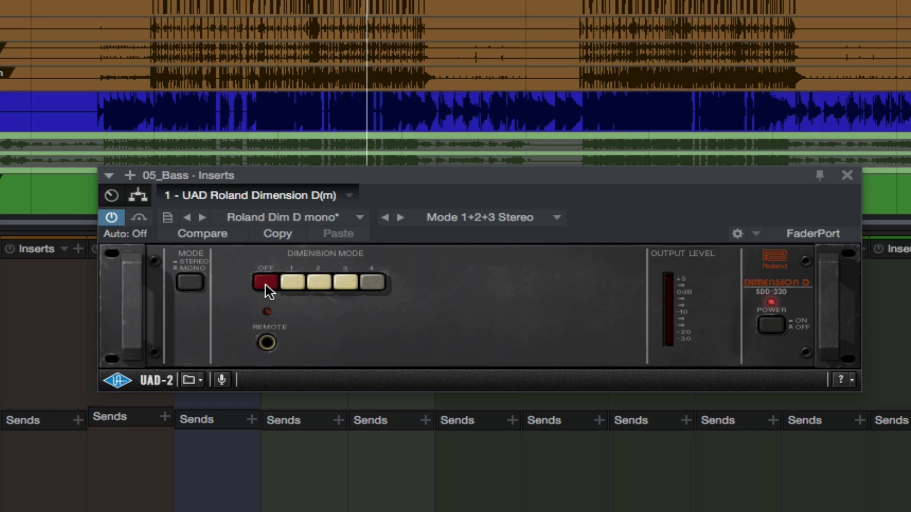
{"action": "left_click", "coordinate": [372, 282]}
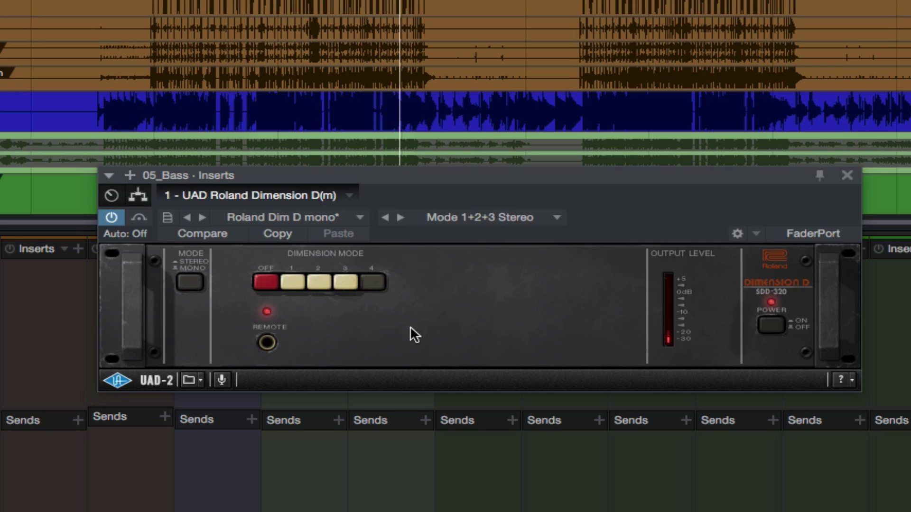
{"action": "left_click", "coordinate": [264, 283]}
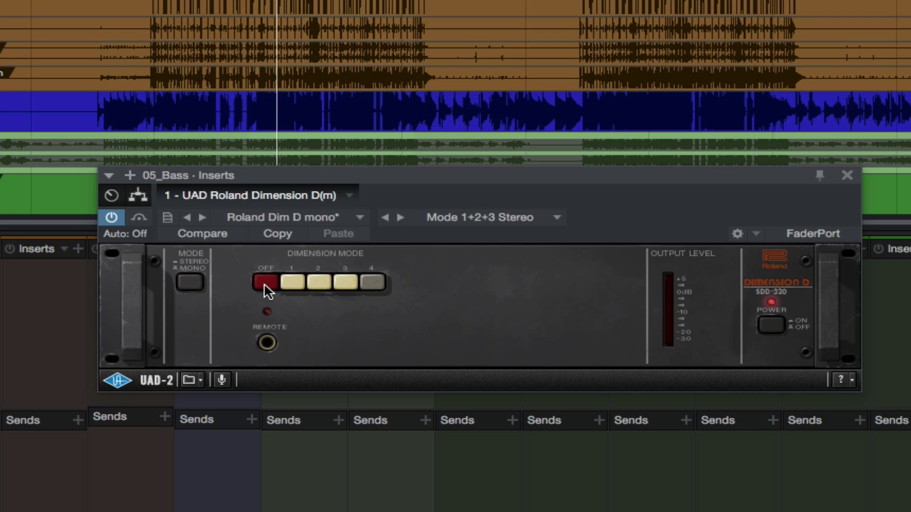
{"action": "left_click", "coordinate": [371, 281]}
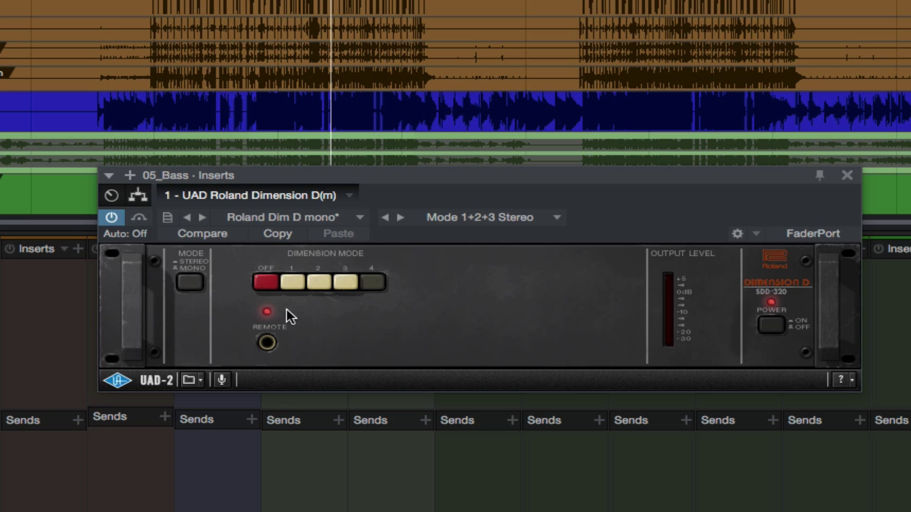
Step: Audition the single-mode mono presets on the bass in order, from Mode 1 Mono through Mode 4 Mono
{"action": "left_click", "coordinate": [557, 218]}
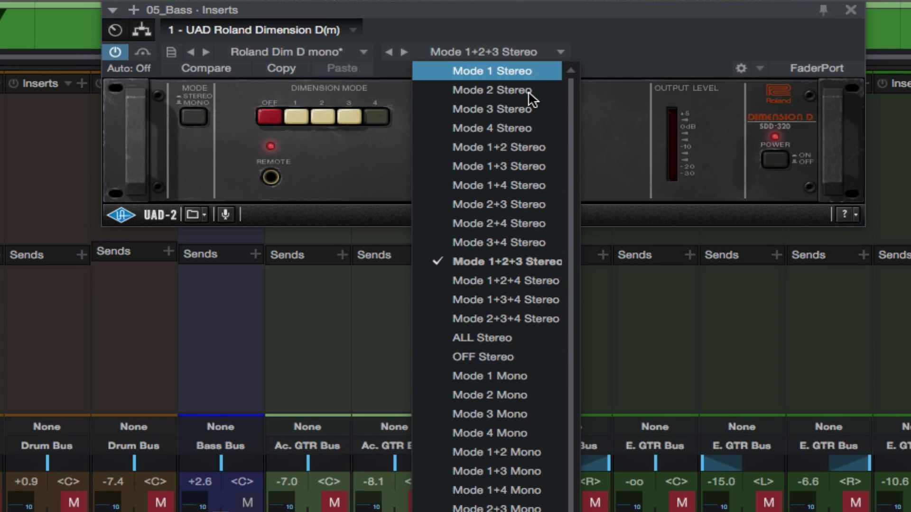
{"action": "left_click", "coordinate": [485, 373]}
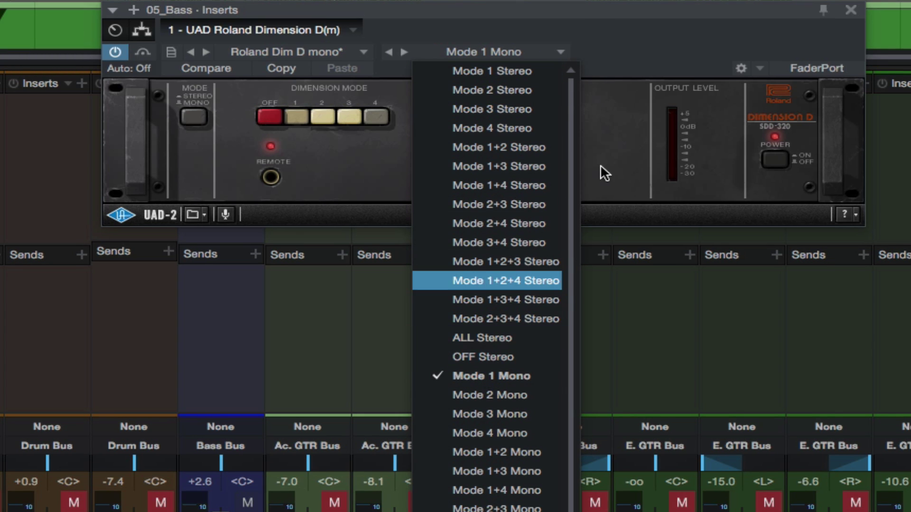
{"action": "left_click", "coordinate": [642, 70]}
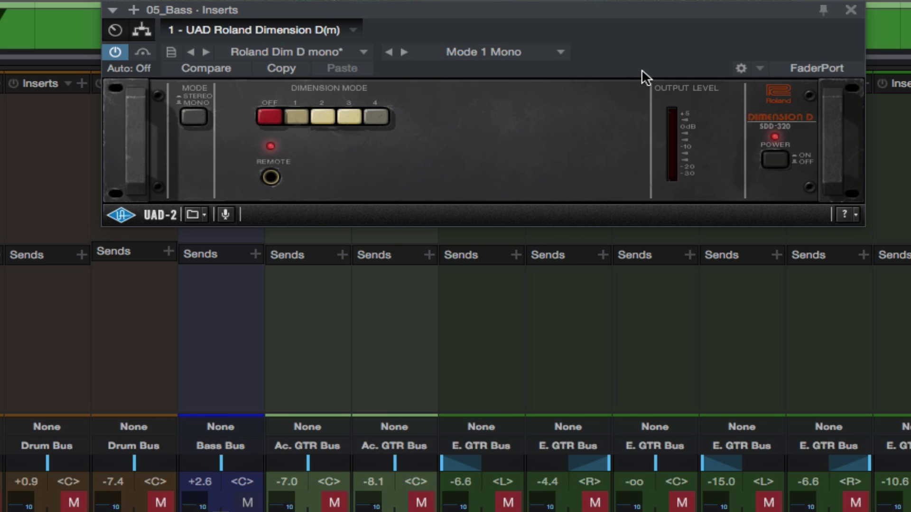
{"action": "left_click", "coordinate": [559, 52]}
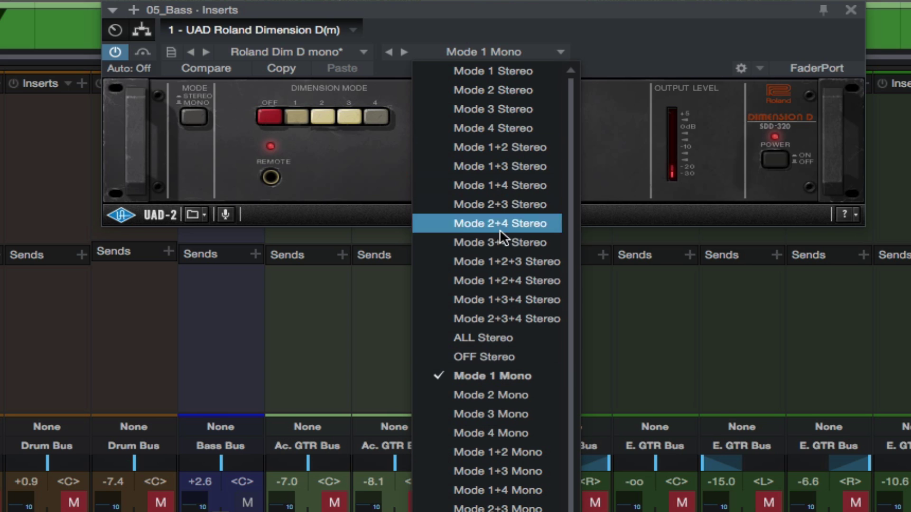
{"action": "left_click", "coordinate": [466, 399]}
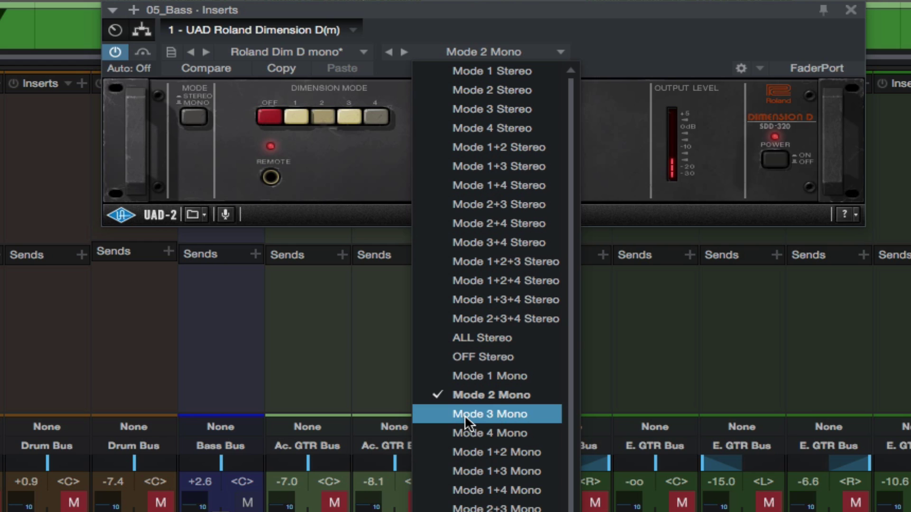
{"action": "left_click", "coordinate": [465, 415]}
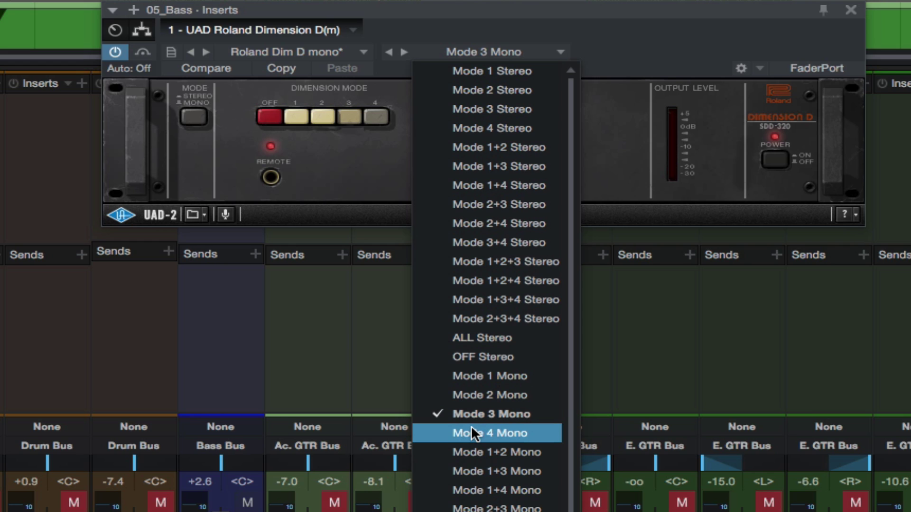
{"action": "left_click", "coordinate": [472, 430]}
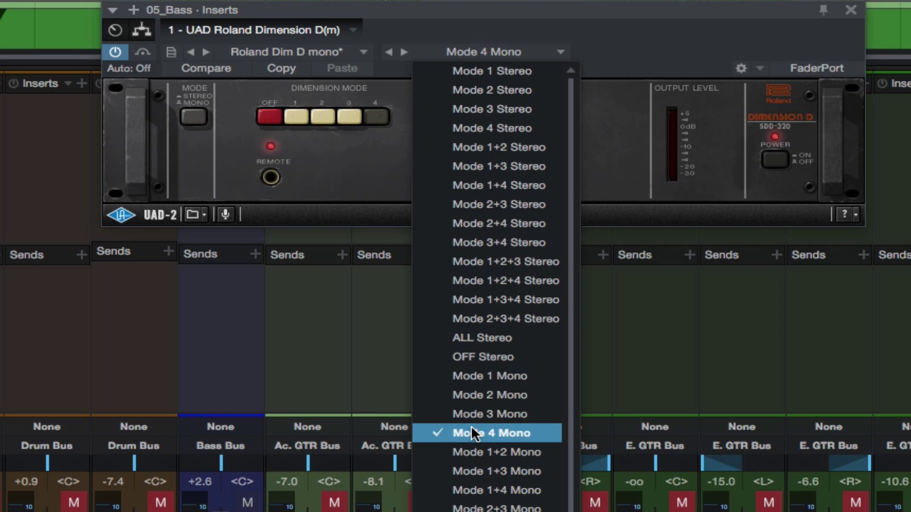
Step: Audition the two-mode mono presets on the bass in order: 1+2, 1+3, 1+4, 2+3, 2+4 and 3+4
{"action": "left_click", "coordinate": [490, 452]}
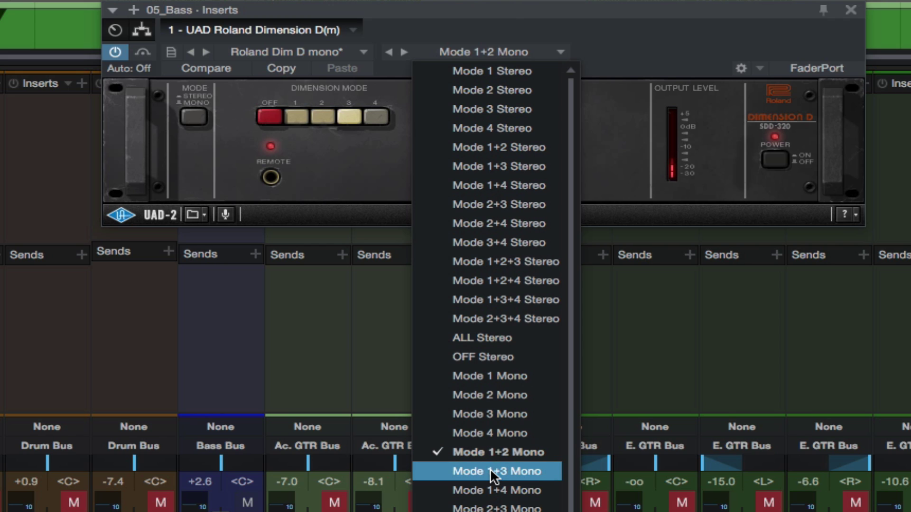
{"action": "left_click", "coordinate": [490, 471]}
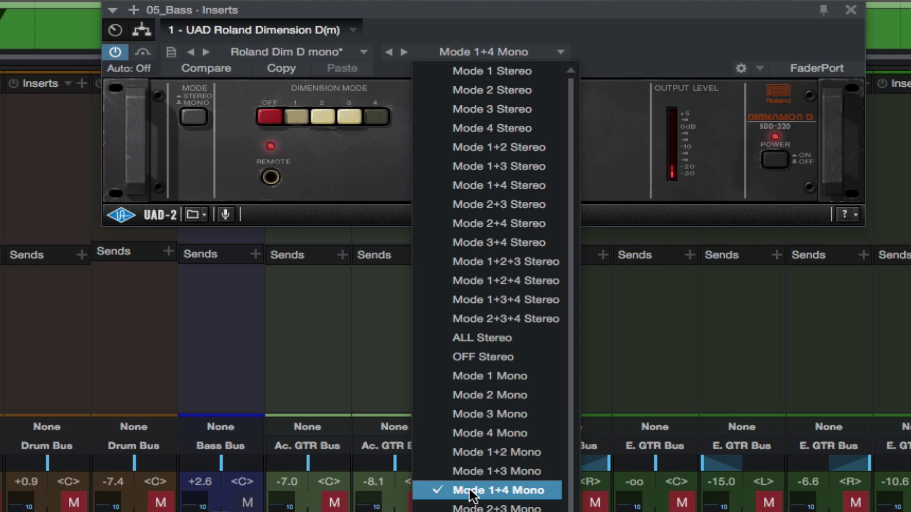
{"action": "left_click", "coordinate": [470, 507]}
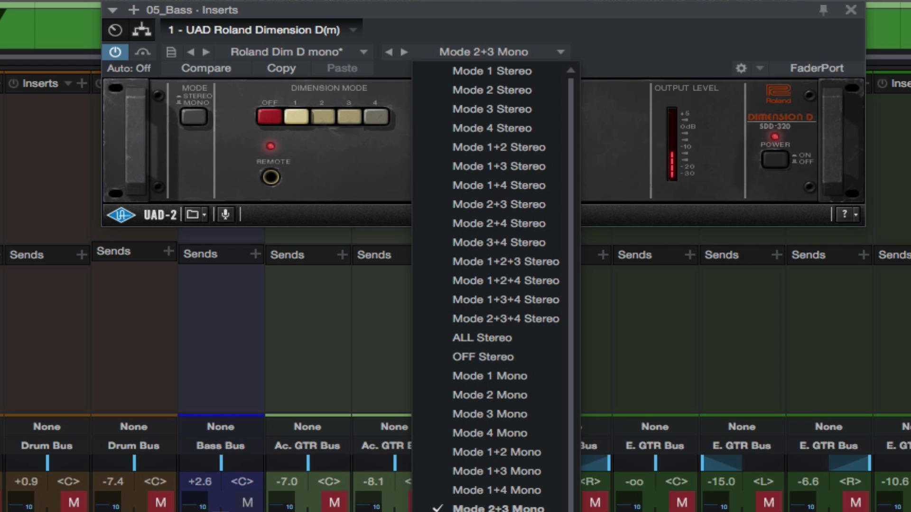
{"action": "key", "text": "Down"}
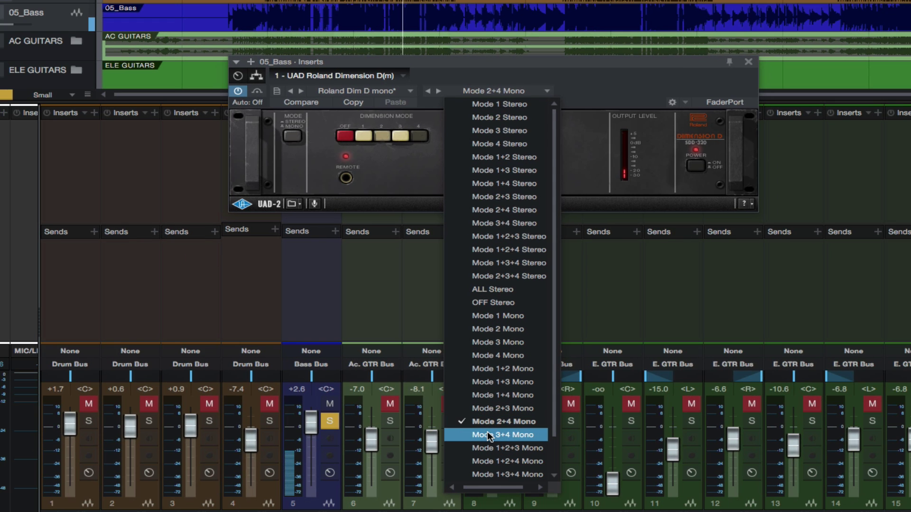
{"action": "key", "text": "Down"}
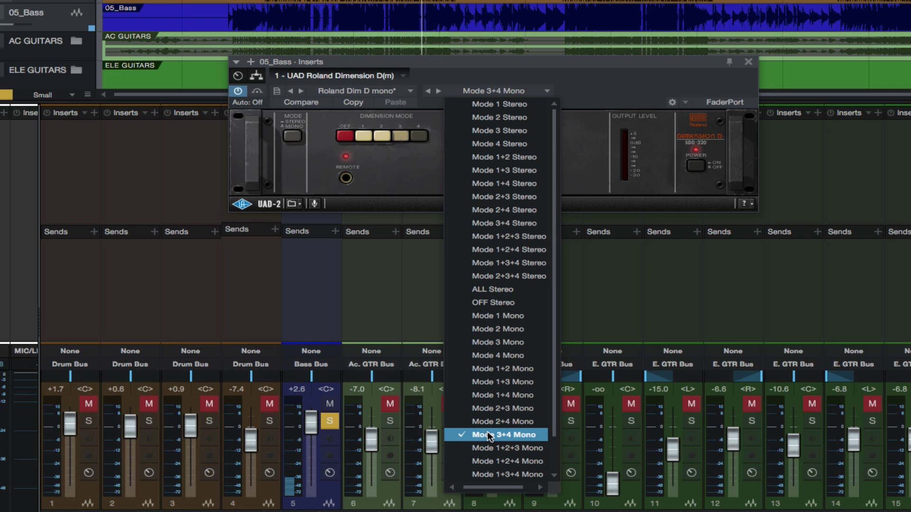
Step: Audition the OFF Stereo preset on the bass against the ALL Mono preset
{"action": "left_click", "coordinate": [494, 304]}
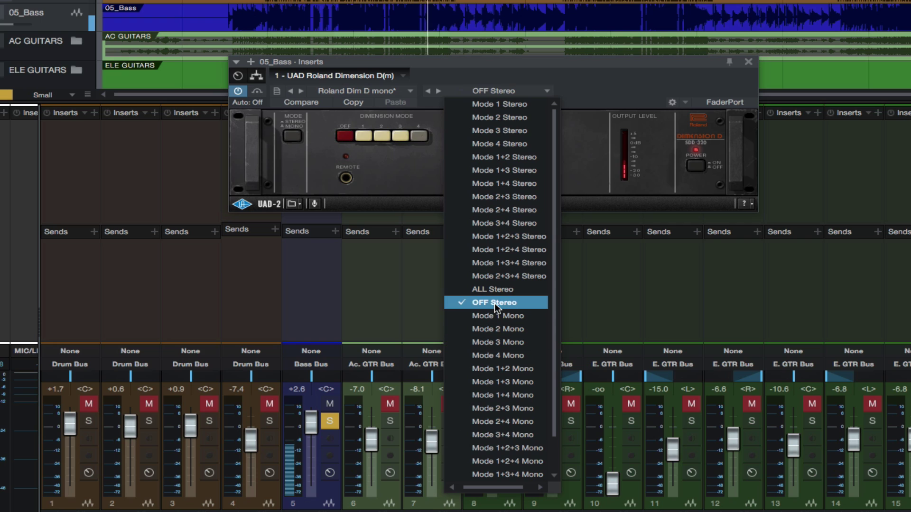
{"action": "scroll", "coordinate": [485, 470], "scroll_direction": "down", "scroll_amount": 1}
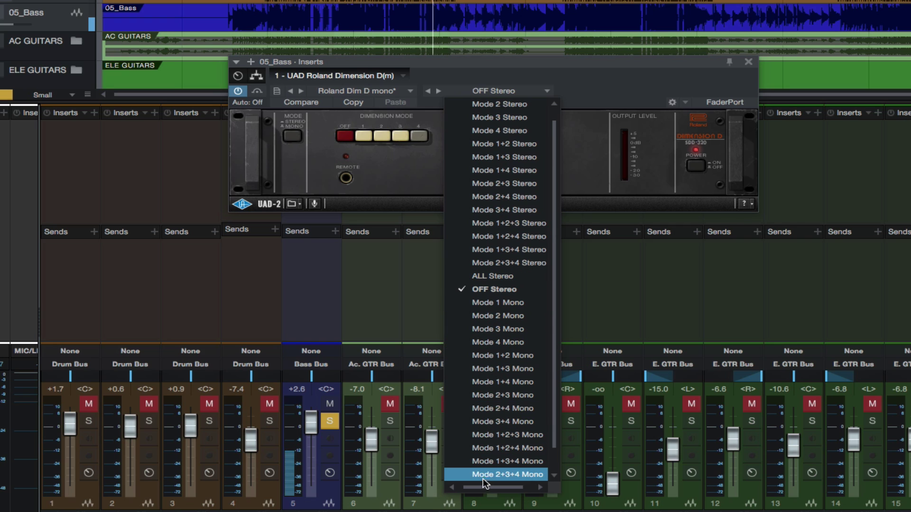
{"action": "scroll", "coordinate": [483, 476], "scroll_direction": "down", "scroll_amount": 1}
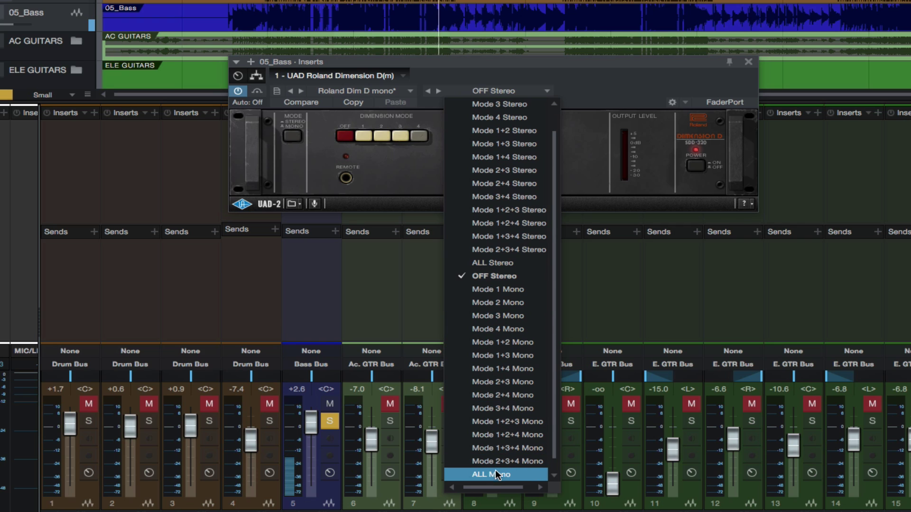
{"action": "left_click", "coordinate": [496, 475]}
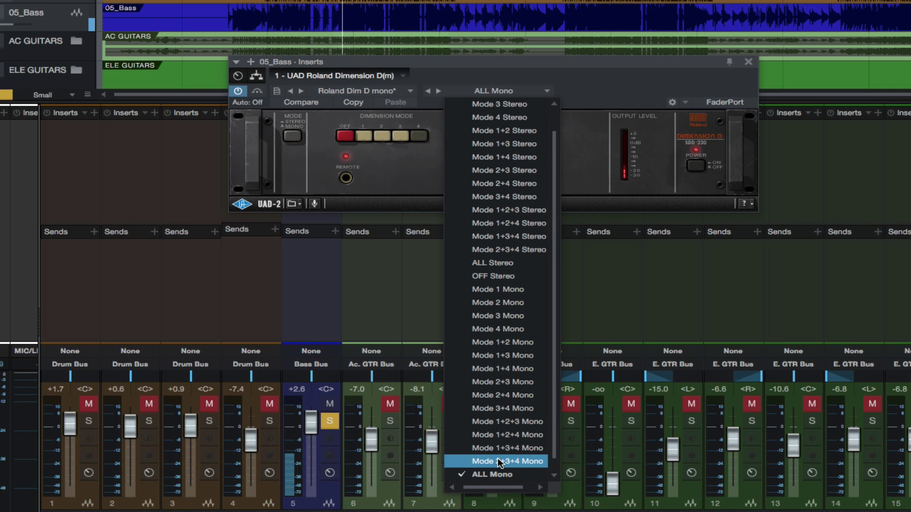
Step: Compare the Mode 2+3+4 Mono preset with OFF Mono and leave Mode 2+3+4 Mono loaded on the bass
{"action": "left_click", "coordinate": [500, 461]}
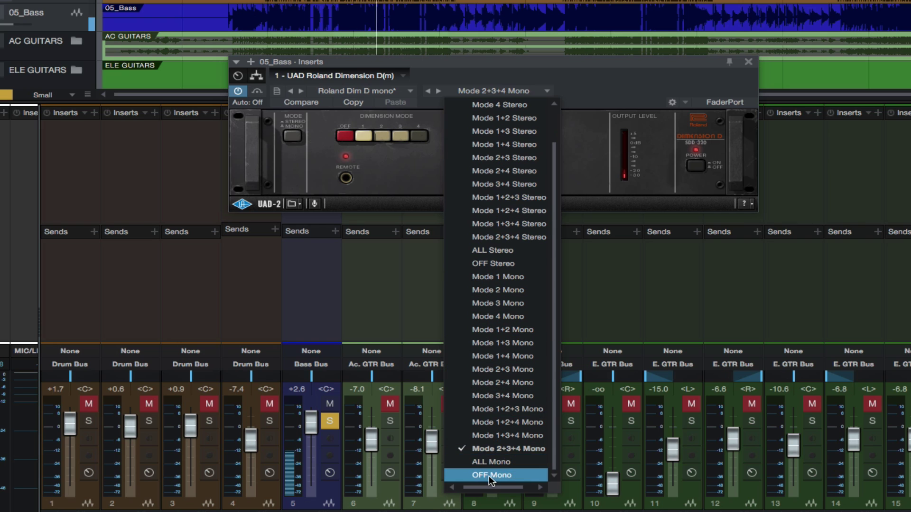
{"action": "left_click", "coordinate": [488, 476]}
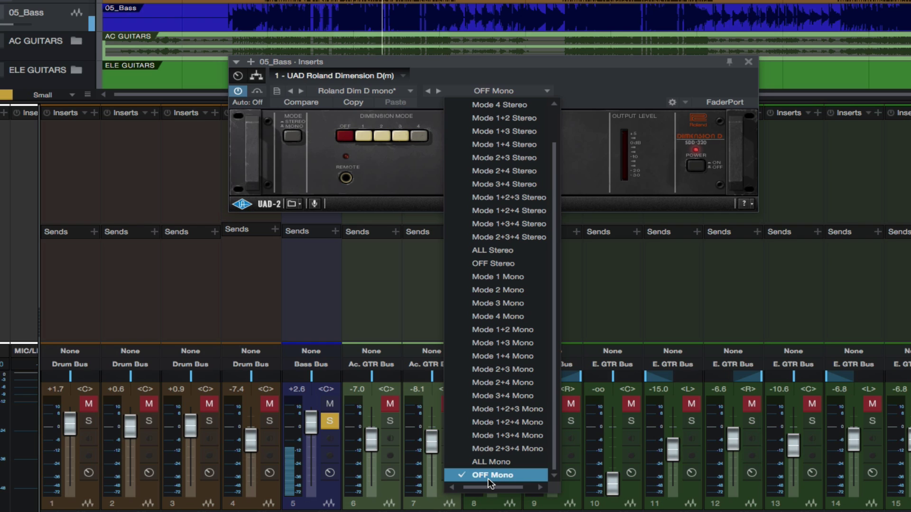
{"action": "left_click", "coordinate": [493, 449]}
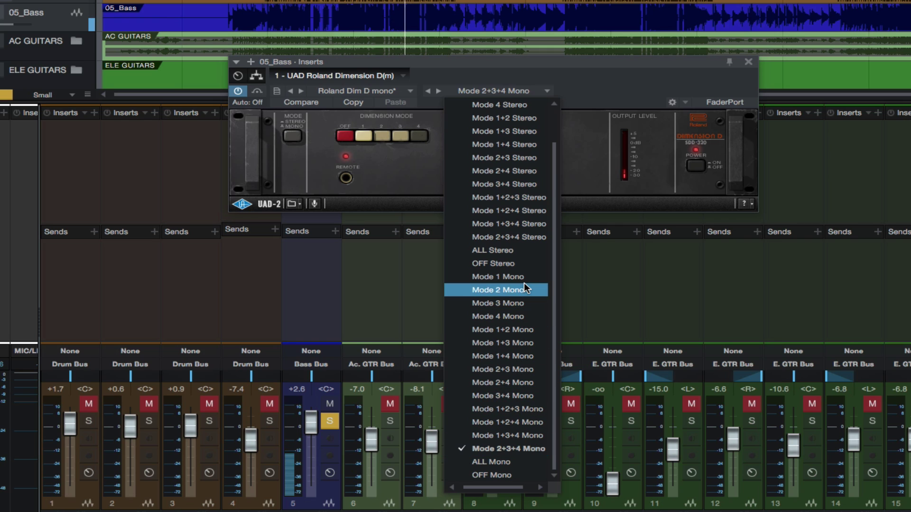
Step: Load the Mode 2+4 Stereo preset on the bass and take the bass channel off solo
{"action": "left_click", "coordinate": [535, 172]}
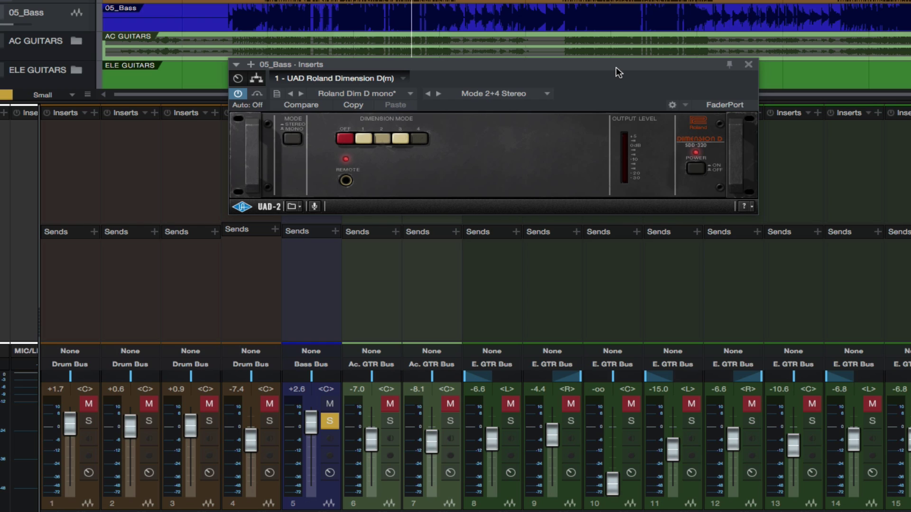
{"action": "left_click", "coordinate": [331, 420]}
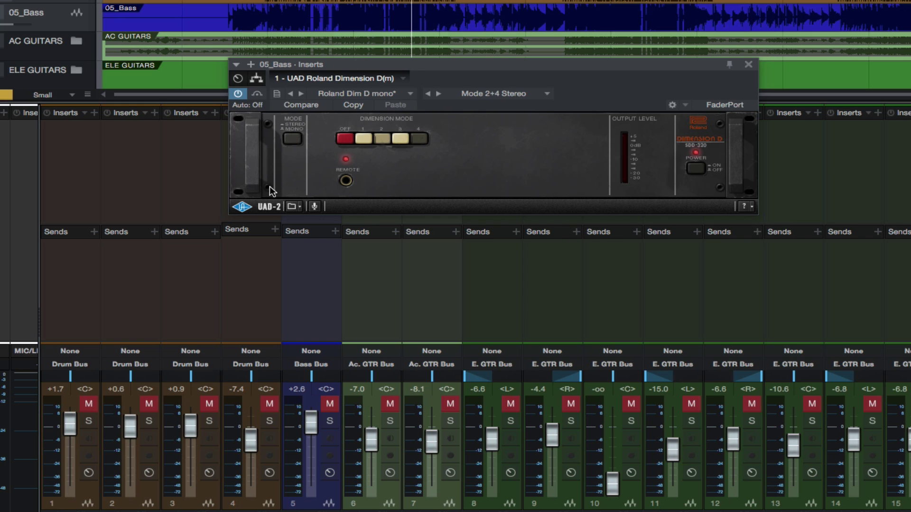
Step: Expand the AC GUITARS folder and solo the 06_AcGtr1Mic1 channel
{"action": "scroll", "coordinate": [266, 38], "scroll_direction": "down", "scroll_amount": 2}
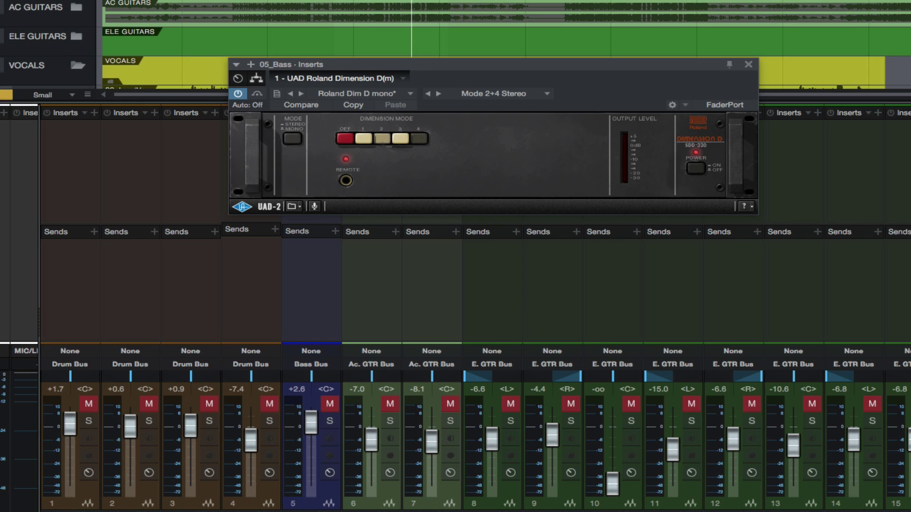
{"action": "left_click", "coordinate": [77, 7]}
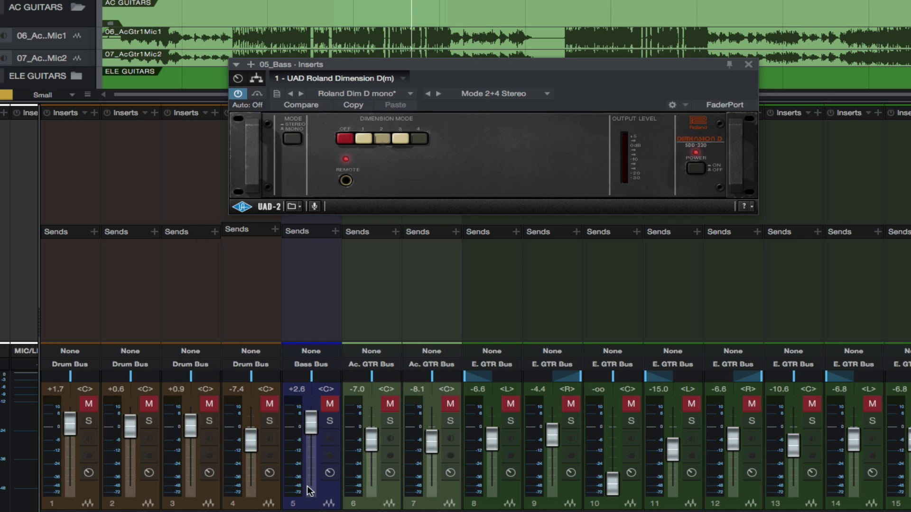
{"action": "left_click", "coordinate": [390, 420]}
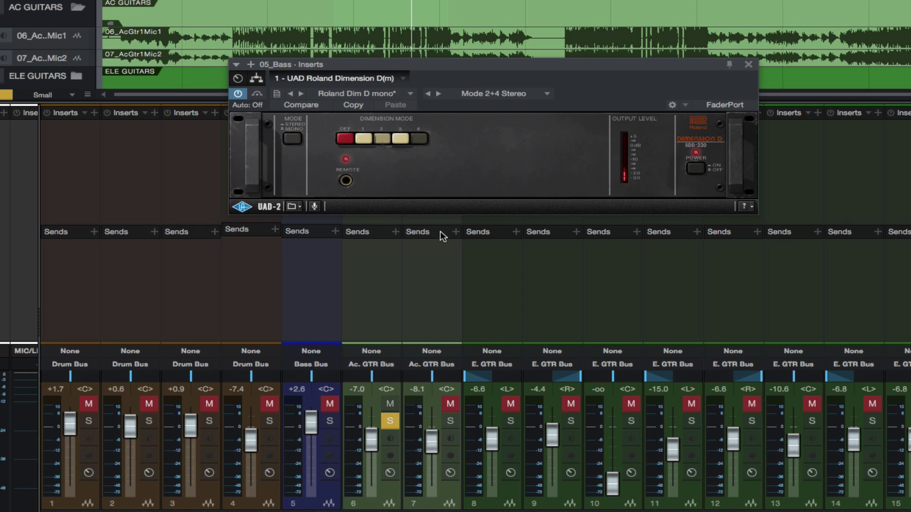
Step: Copy the Dimension D insert from the bass to 06_AcGtr1Mic1 and raise that channel's fader to -1.4 dB
{"action": "left_click", "coordinate": [749, 64]}
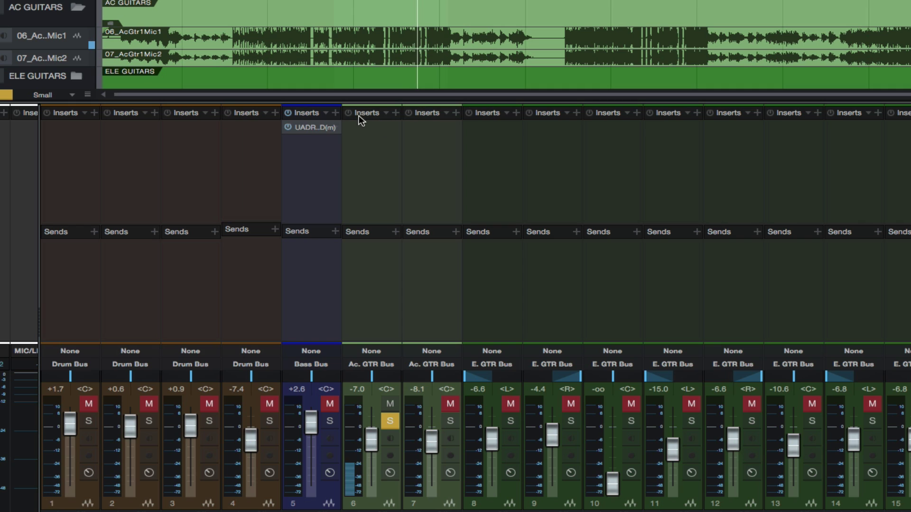
{"action": "left_click_drag", "start_coordinate": [315, 128], "coordinate": [363, 142]}
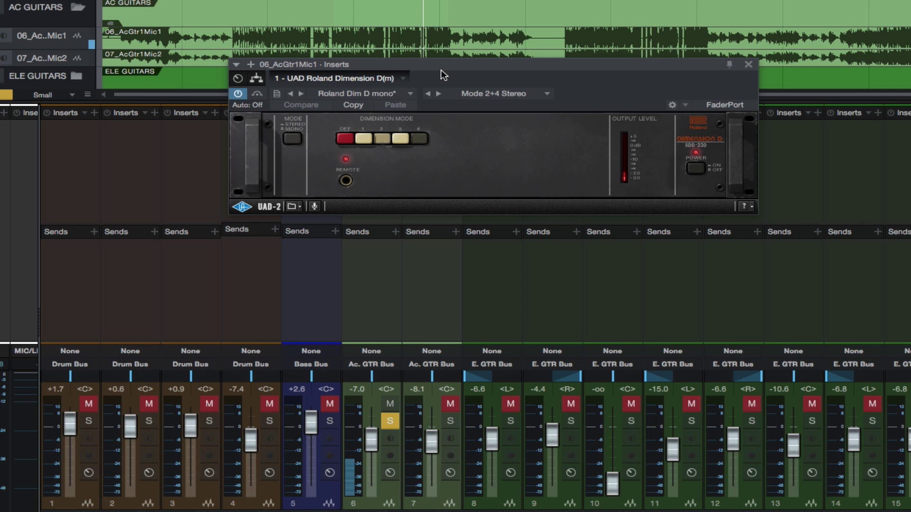
{"action": "left_click_drag", "start_coordinate": [441, 65], "coordinate": [409, 159]}
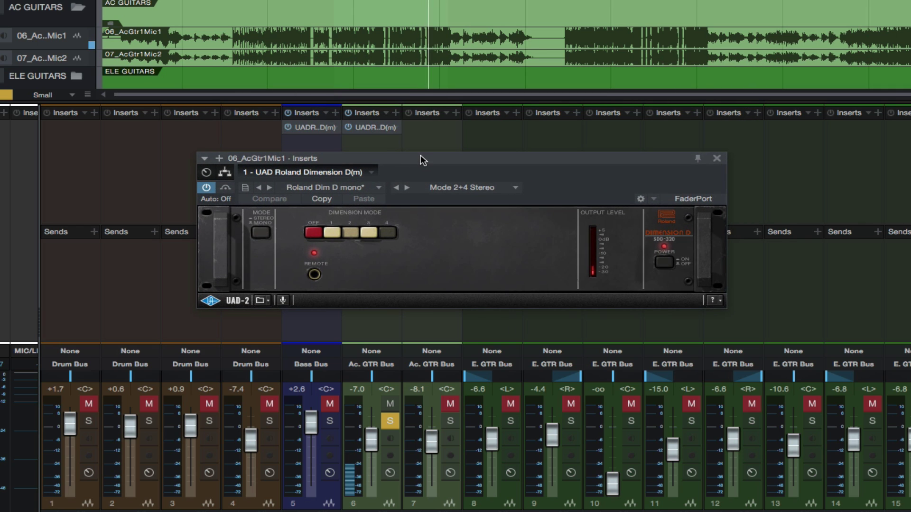
{"action": "left_click_drag", "start_coordinate": [375, 446], "coordinate": [375, 437]}
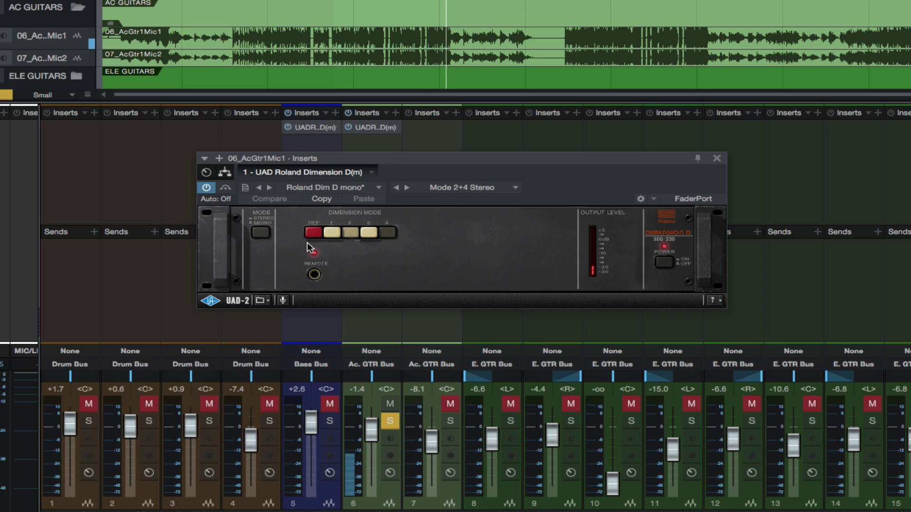
Step: Audition the Dimension D on the soloed acoustic guitar, comparing OFF with the individual dimension modes and ending on mode 4
{"action": "left_click", "coordinate": [323, 232]}
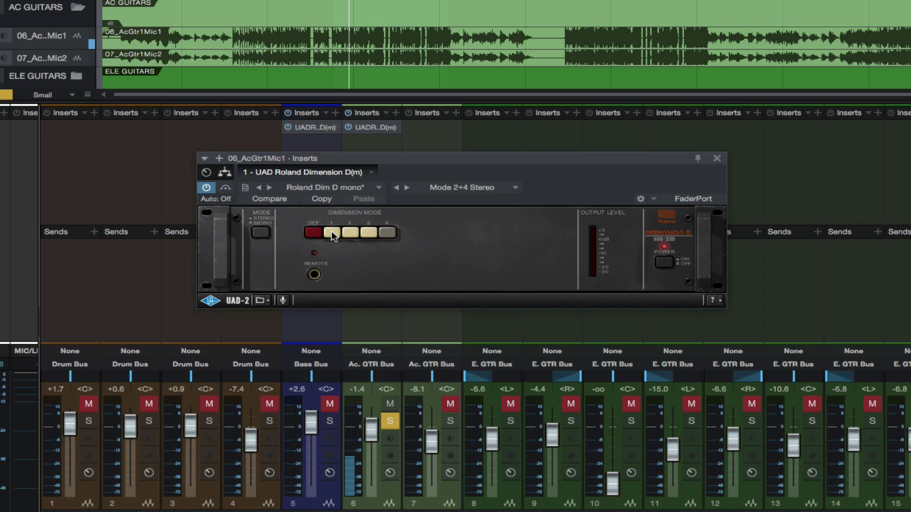
{"action": "left_click", "coordinate": [331, 233]}
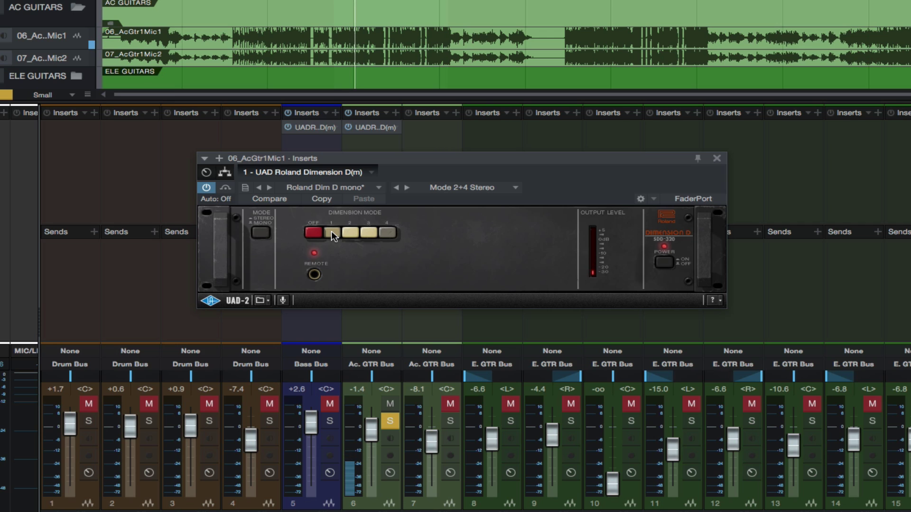
{"action": "left_click_drag", "start_coordinate": [468, 158], "coordinate": [497, 156]}
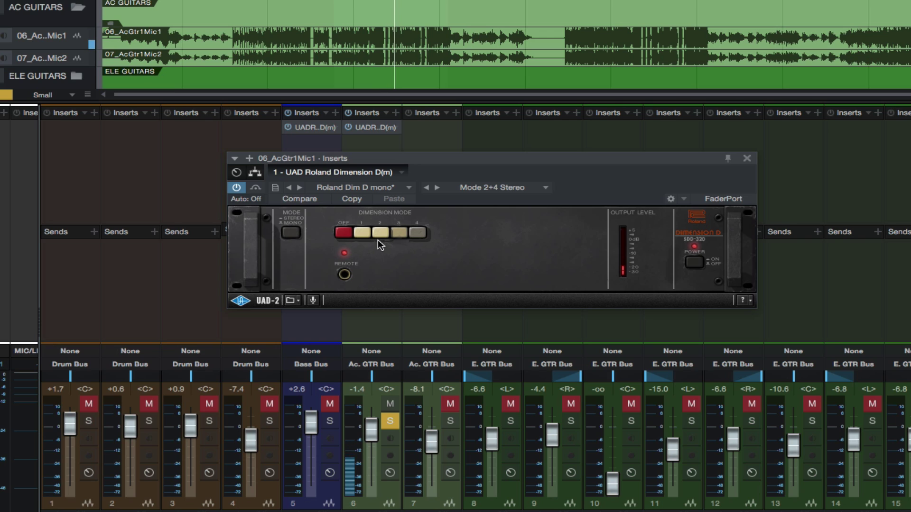
{"action": "left_click", "coordinate": [374, 233]}
{"action": "left_click", "coordinate": [420, 230]}
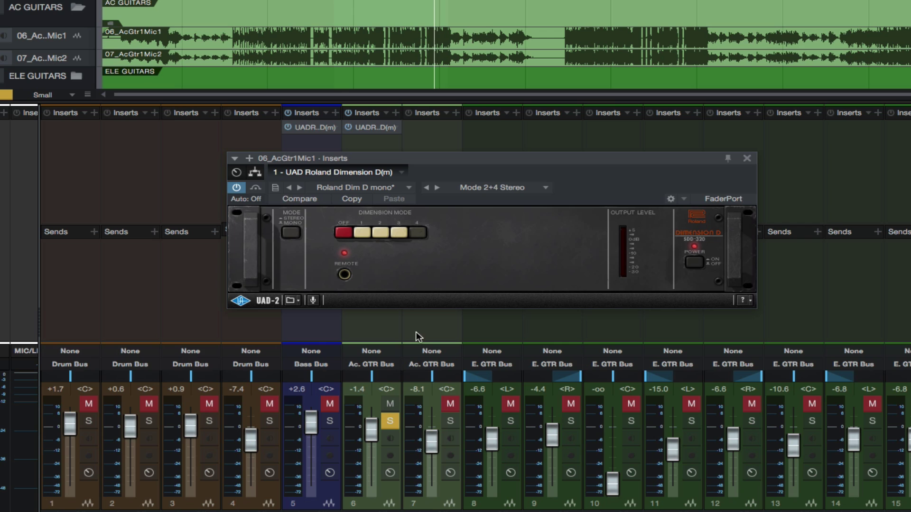
{"action": "left_click_drag", "start_coordinate": [448, 161], "coordinate": [446, 158]}
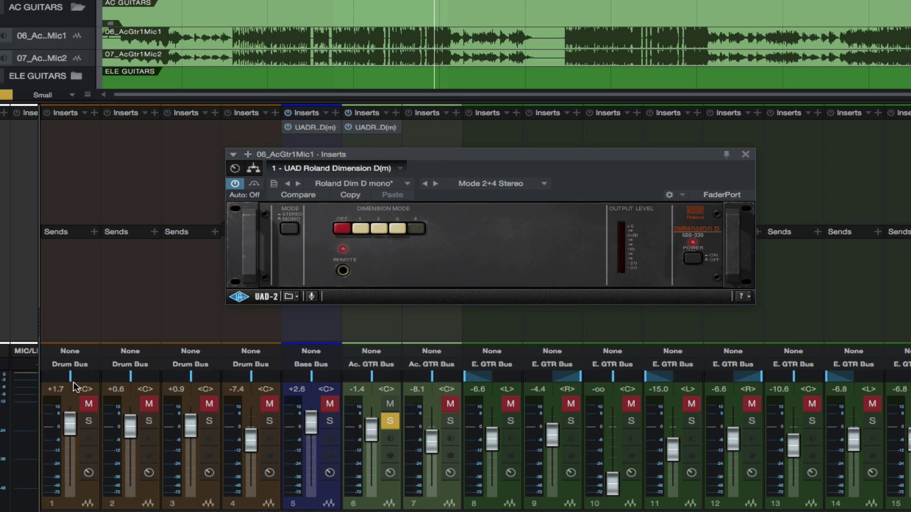
Step: Add the four drum channels, the bass and 07_AcGtr1Mic2 to the solo, and bypass the Dimension D on the bass
{"action": "left_click", "coordinate": [89, 421]}
{"action": "left_click", "coordinate": [149, 421]}
{"action": "left_click", "coordinate": [209, 421]}
{"action": "left_click", "coordinate": [269, 420]}
{"action": "left_click", "coordinate": [330, 421]}
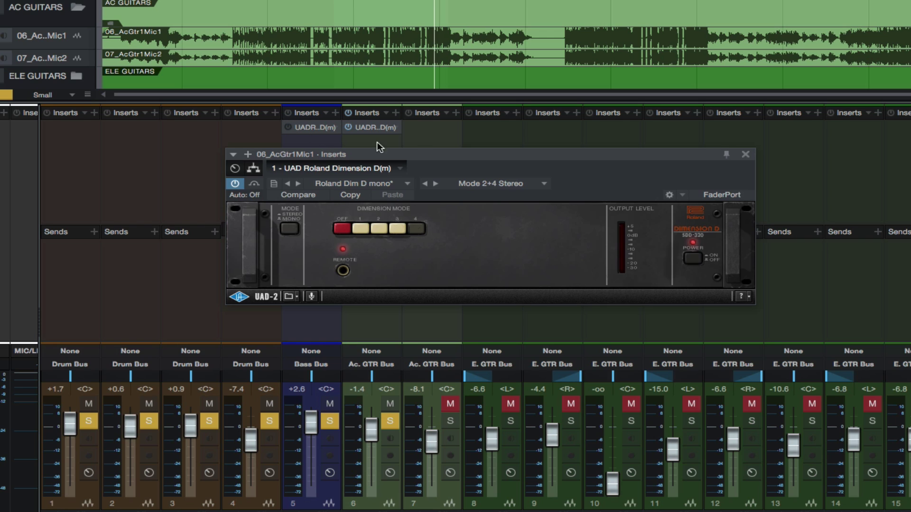
{"action": "left_click", "coordinate": [450, 421]}
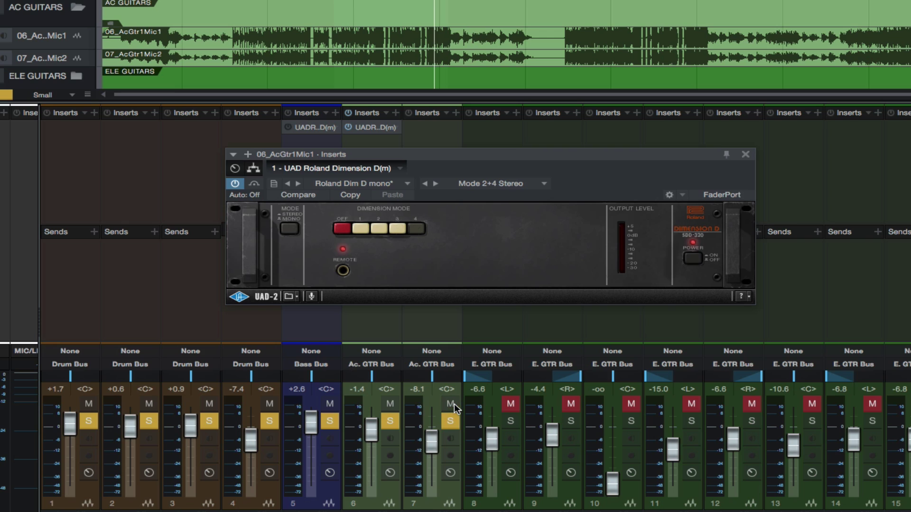
Step: Pan 07_AcGtr1Mic2 hard right and 06_AcGtr1Mic1 hard left
{"action": "left_click_drag", "start_coordinate": [428, 377], "coordinate": [460, 376]}
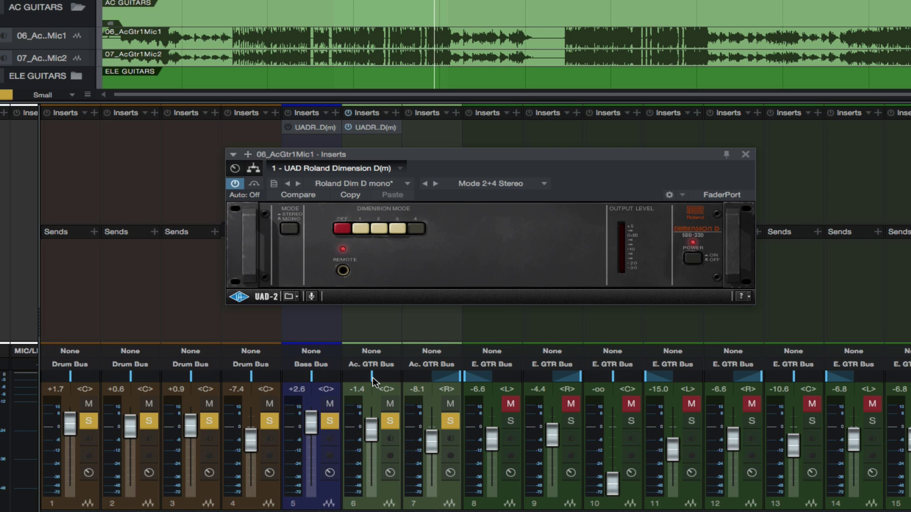
{"action": "left_click_drag", "start_coordinate": [375, 380], "coordinate": [310, 382]}
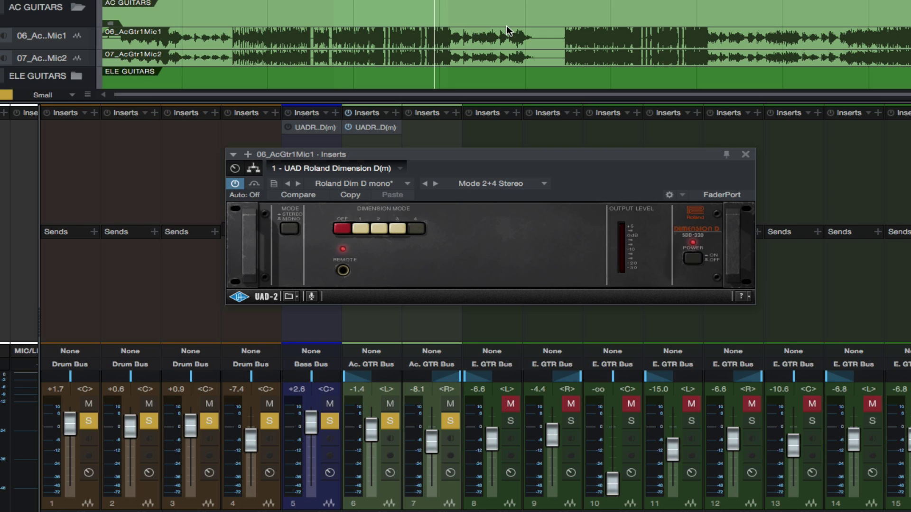
Step: During playback, balance the faders: bass at -9.5 dB, 06_AcGtr1Mic1 at -4.7 dB and 07_AcGtr1Mic2 at -4.4 dB
{"action": "left_click_drag", "start_coordinate": [311, 421], "coordinate": [311, 443]}
{"action": "key", "text": "space"}
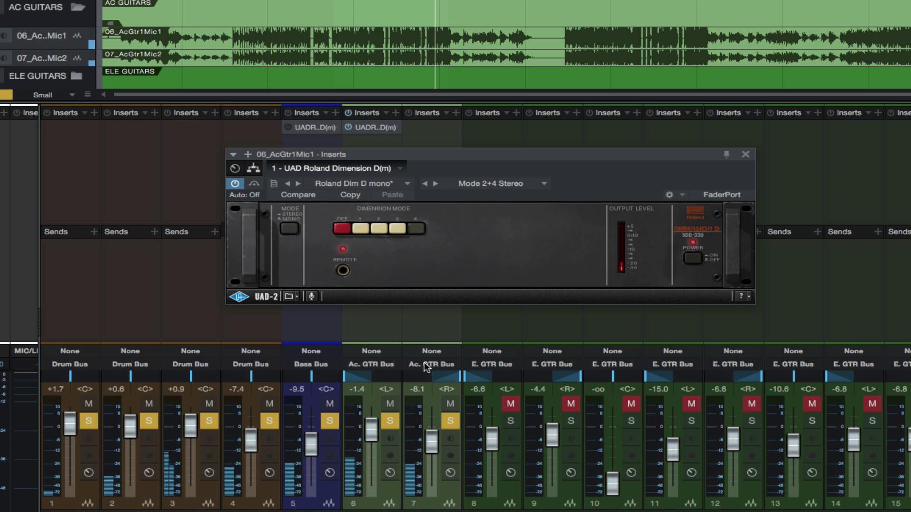
{"action": "left_click_drag", "start_coordinate": [371, 431], "coordinate": [370, 437]}
{"action": "left_click_drag", "start_coordinate": [429, 443], "coordinate": [427, 435]}
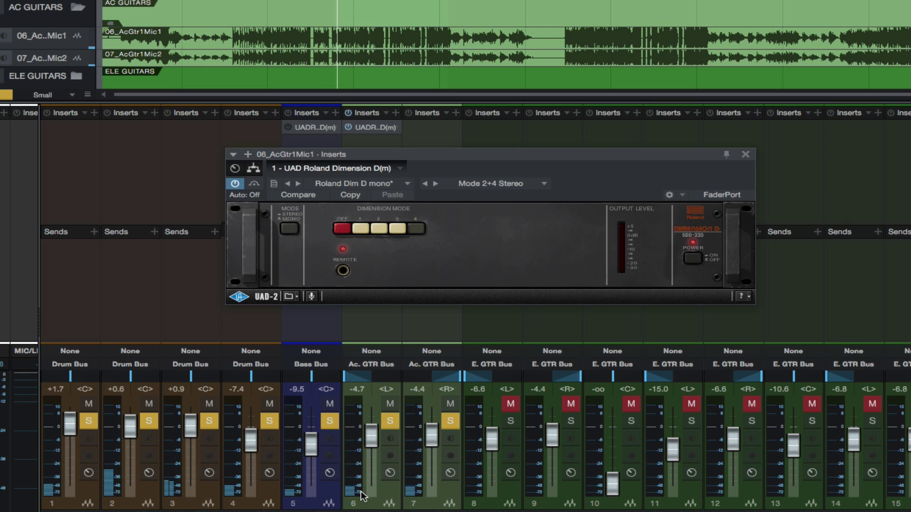
{"action": "left_click", "coordinate": [382, 504]}
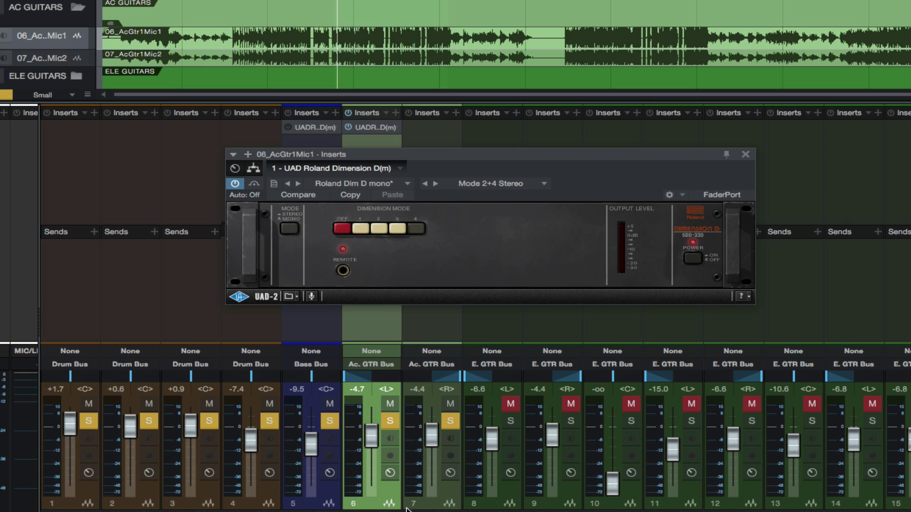
{"action": "left_click", "coordinate": [445, 506]}
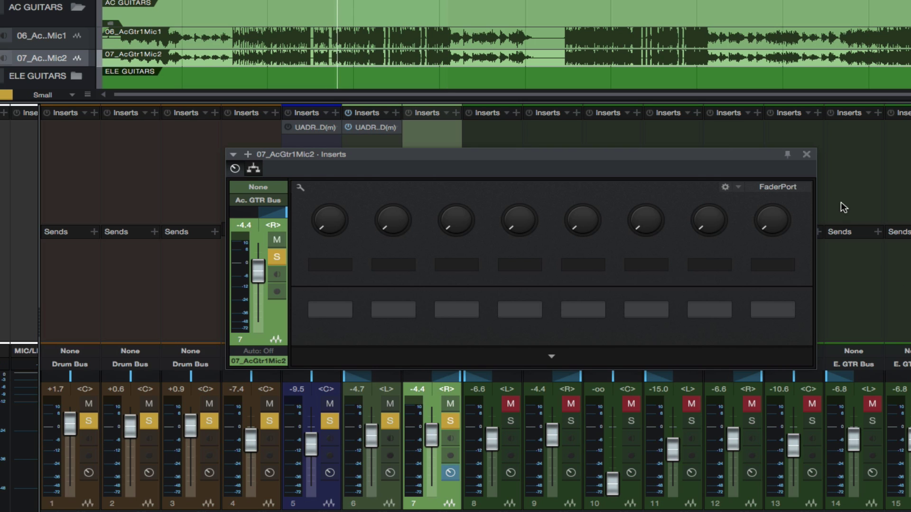
{"action": "left_click", "coordinate": [806, 154]}
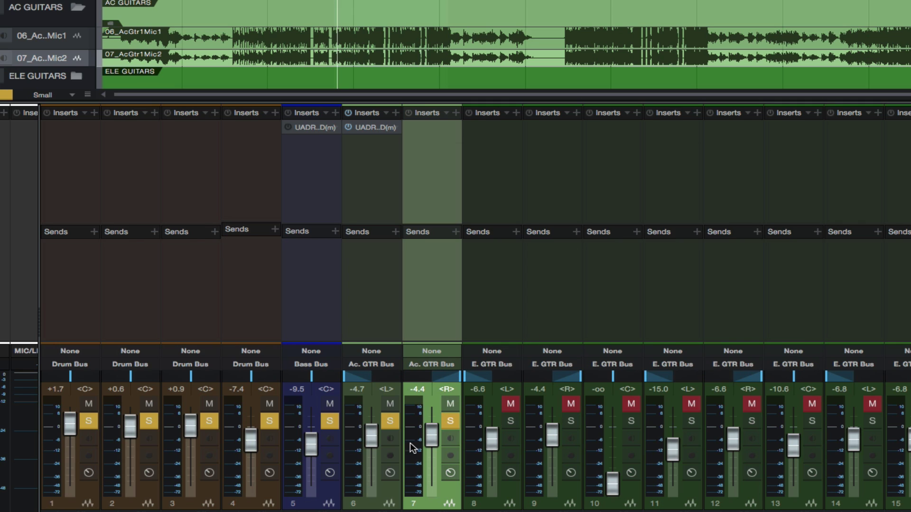
Step: Select the 06_AcGtr1Mic1 channel, reopen its Dimension D and briefly toggle the bass mute
{"action": "left_click", "coordinate": [379, 502]}
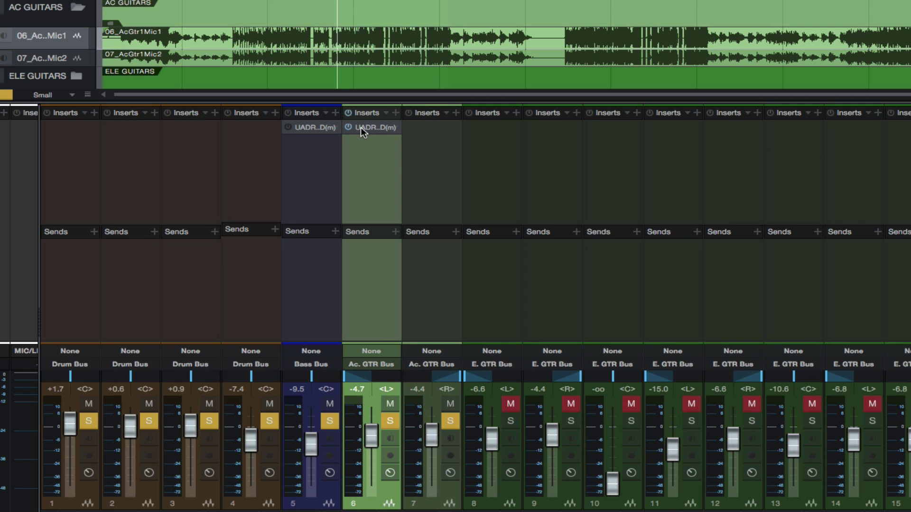
{"action": "left_click", "coordinate": [360, 128]}
{"action": "left_click_drag", "start_coordinate": [404, 155], "coordinate": [418, 155]}
{"action": "left_click", "coordinate": [331, 404]}
{"action": "left_click", "coordinate": [332, 404]}
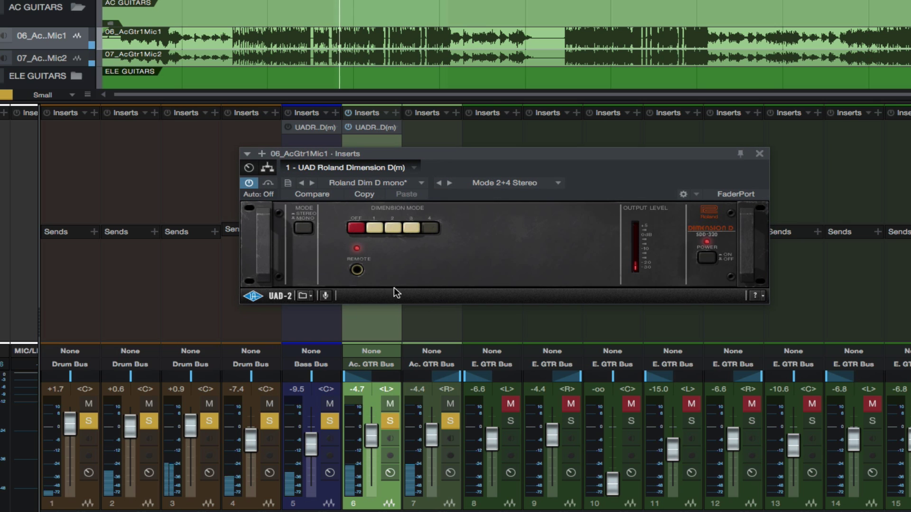
Step: Audition dimension modes 1, 3 and 4 on 06_AcGtr1Mic1 within the soloed mix, switching to OFF in between for comparison
{"action": "left_click", "coordinate": [375, 232]}
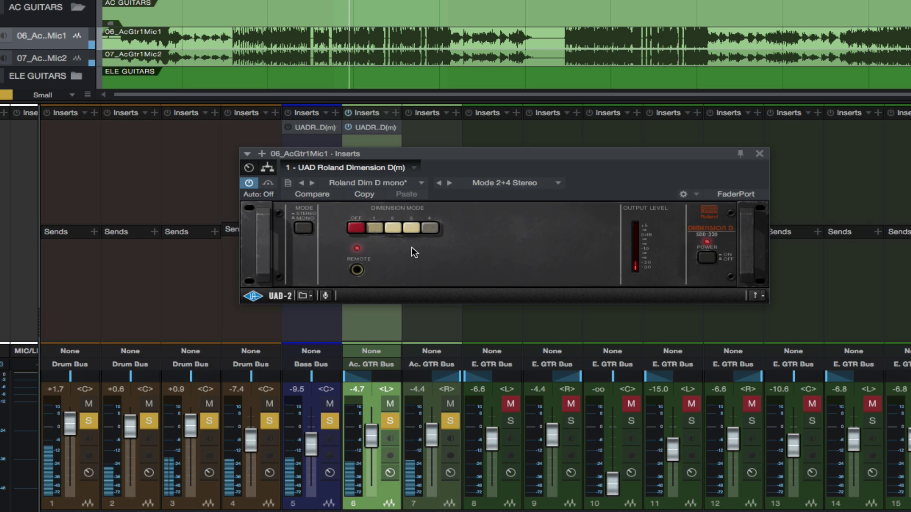
{"action": "left_click", "coordinate": [352, 229]}
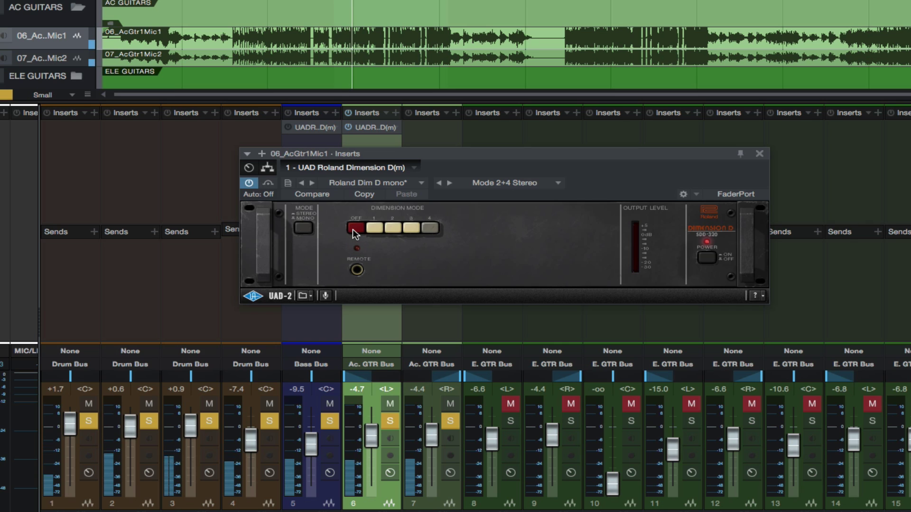
{"action": "left_click", "coordinate": [413, 226]}
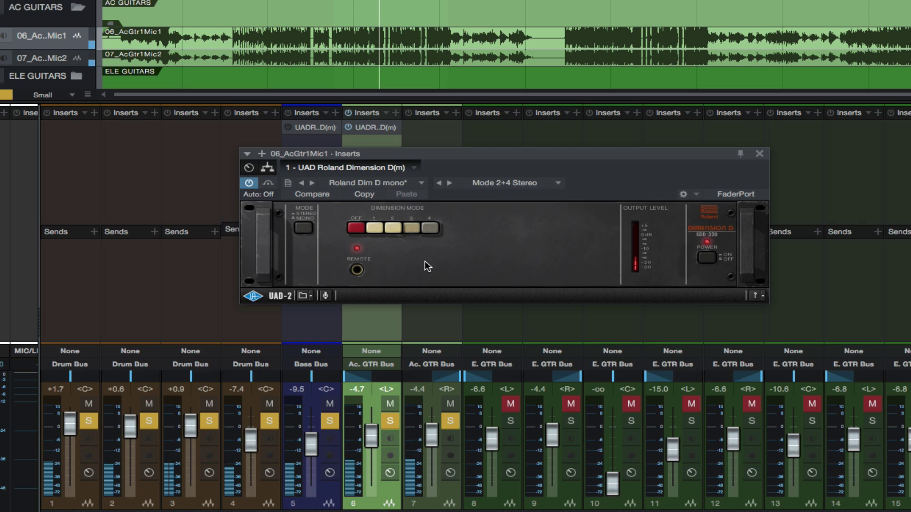
{"action": "left_click", "coordinate": [429, 229]}
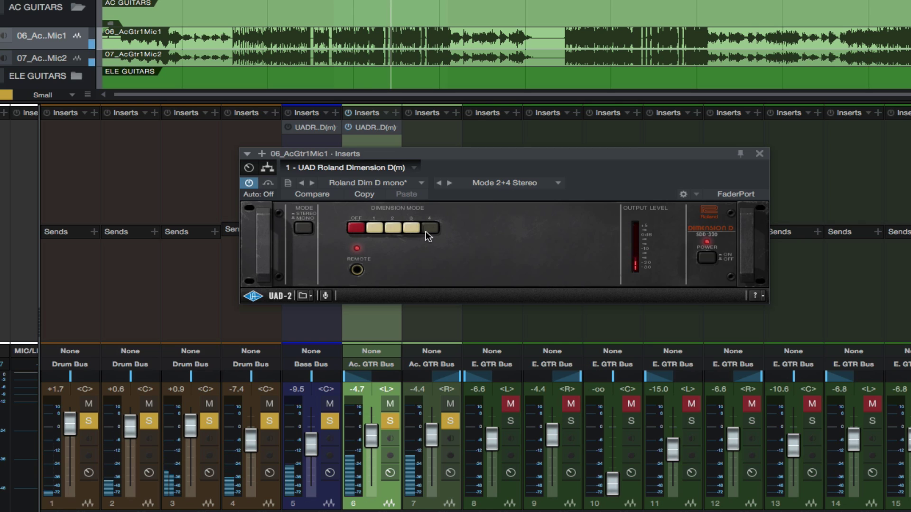
{"action": "left_click", "coordinate": [356, 228]}
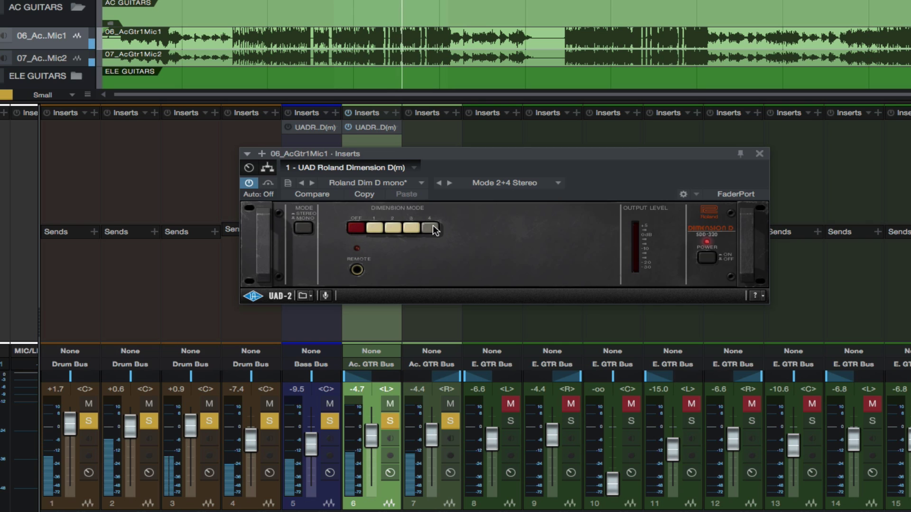
{"action": "left_click", "coordinate": [433, 229]}
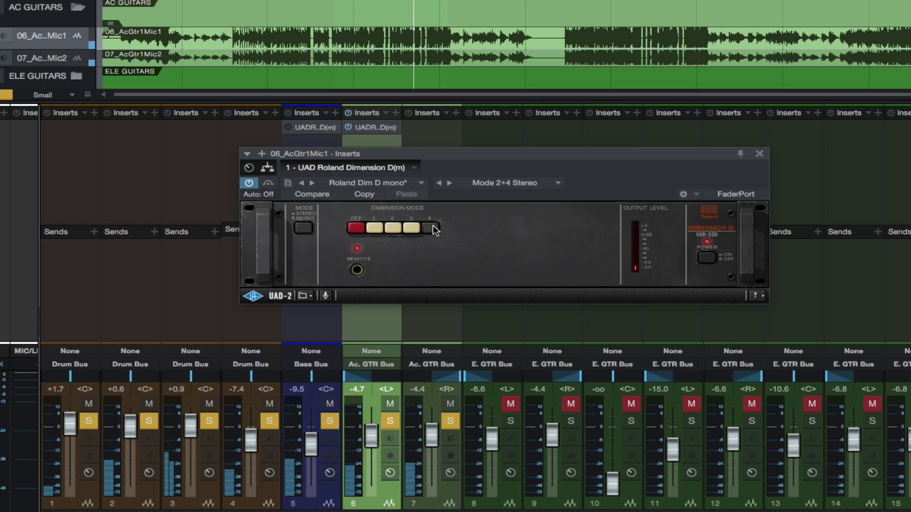
Step: Compare dimension mode 3 with OFF on 06_AcGtr1Mic1 in the mix and leave mode 3 engaged
{"action": "left_click", "coordinate": [414, 230]}
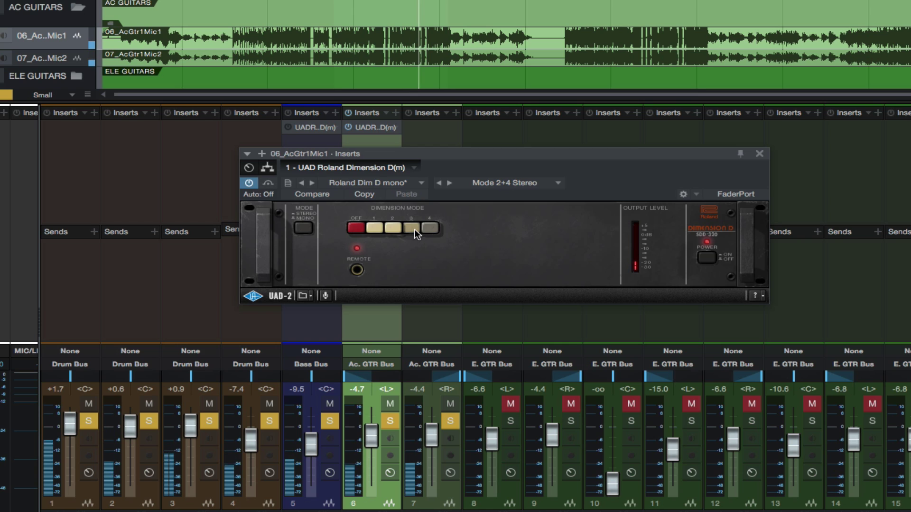
{"action": "left_click", "coordinate": [357, 229]}
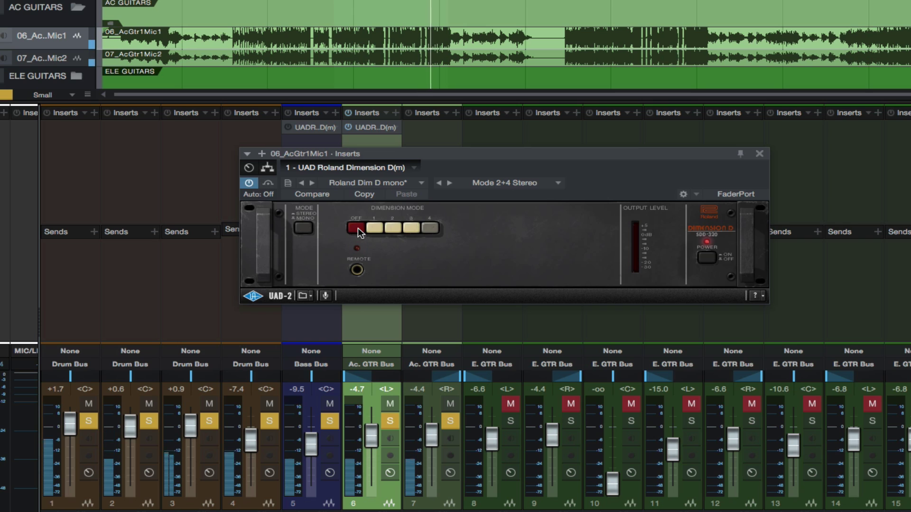
{"action": "left_click", "coordinate": [413, 228]}
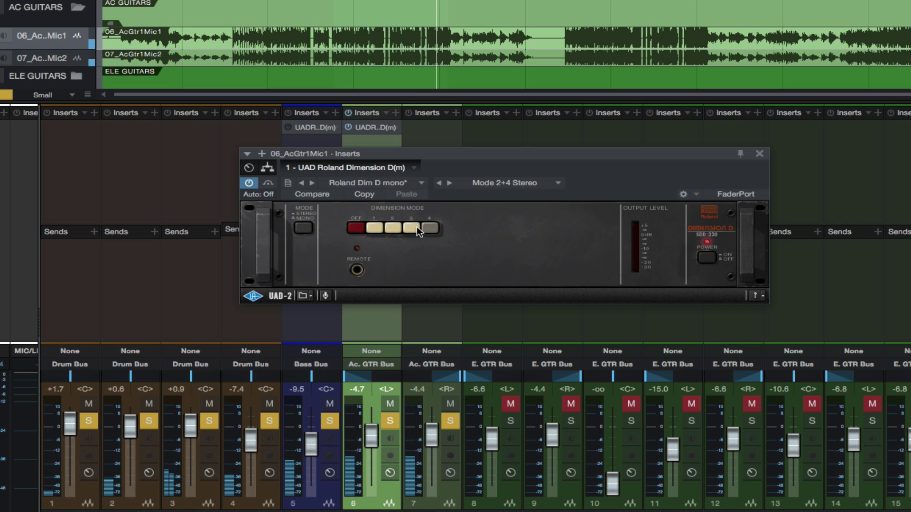
{"action": "left_click", "coordinate": [413, 228]}
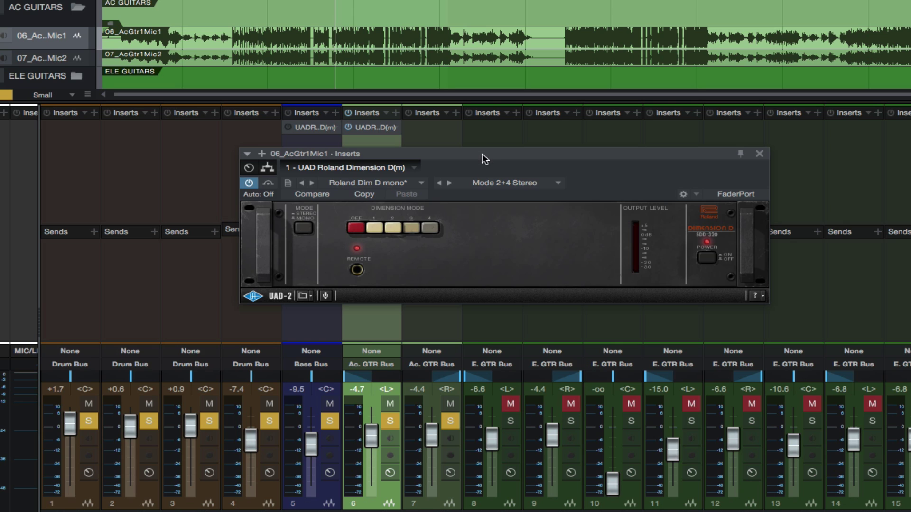
Step: Close and bypass the Dimension D on 06_AcGtr1Mic1, and mute channels 1 through 7 together
{"action": "left_click_drag", "start_coordinate": [476, 155], "coordinate": [473, 167]}
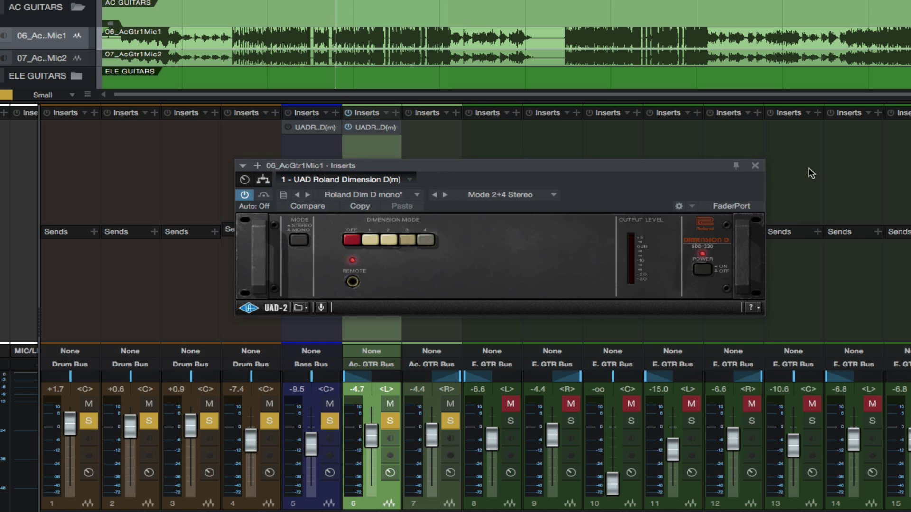
{"action": "left_click", "coordinate": [754, 167]}
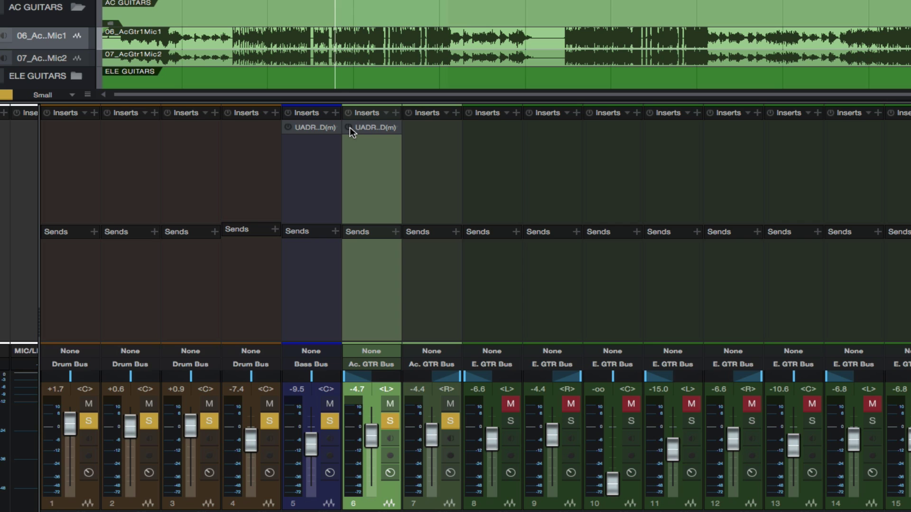
{"action": "left_click", "coordinate": [88, 404]}
{"action": "left_click", "coordinate": [88, 404]}
{"action": "left_click", "coordinate": [81, 509]}
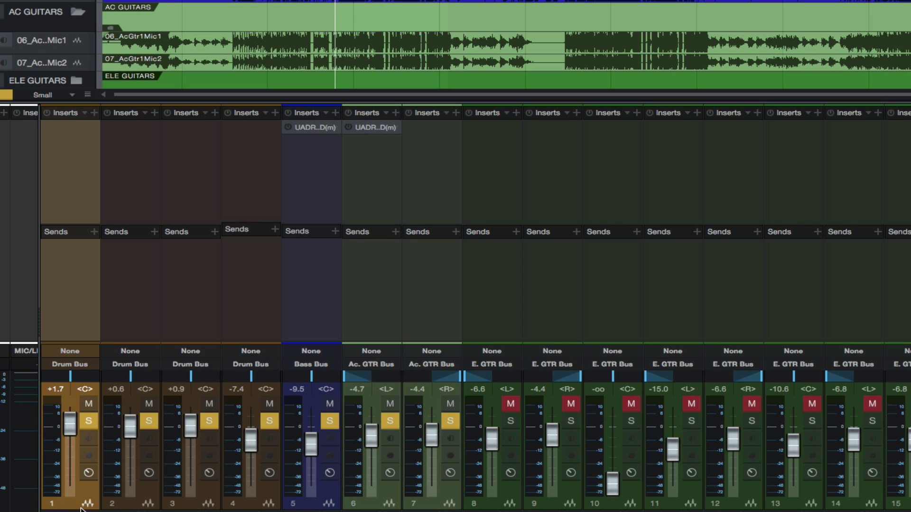
{"action": "left_click", "coordinate": [453, 502], "text": "shift"}
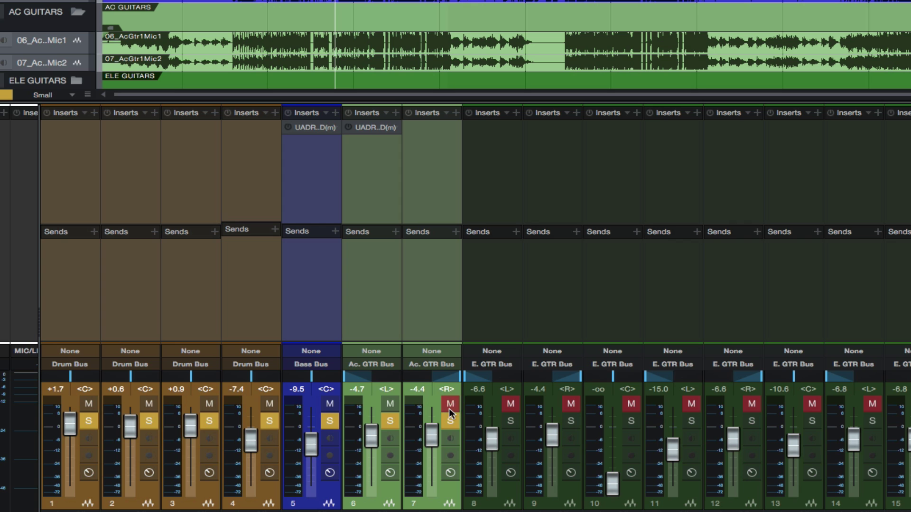
{"action": "left_click", "coordinate": [450, 404]}
Step: Unmute and solo the lead vocal on channel 18 and open its Dimension D clear of the insert slot
{"action": "scroll", "coordinate": [474, 308], "scroll_direction": "right", "scroll_amount": 10}
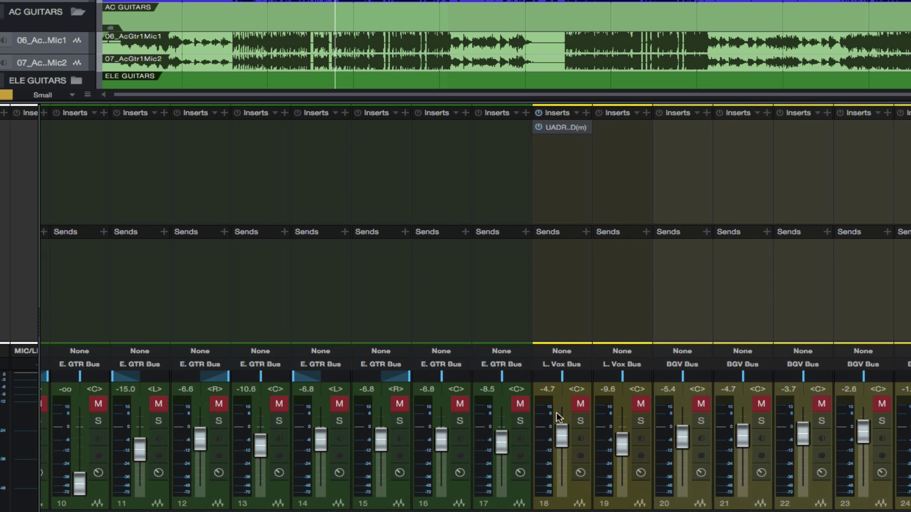
{"action": "left_click", "coordinate": [580, 404]}
{"action": "left_click", "coordinate": [581, 421]}
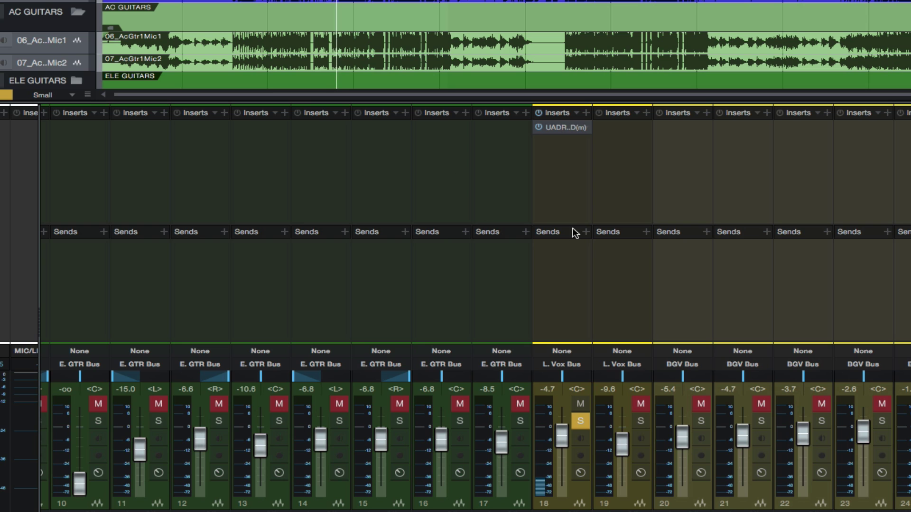
{"action": "left_click", "coordinate": [567, 127]}
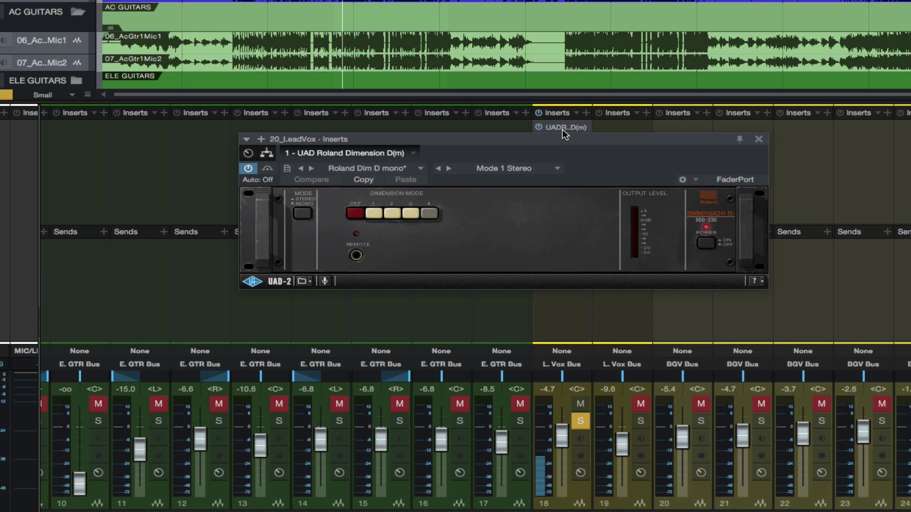
{"action": "left_click_drag", "start_coordinate": [565, 141], "coordinate": [584, 161]}
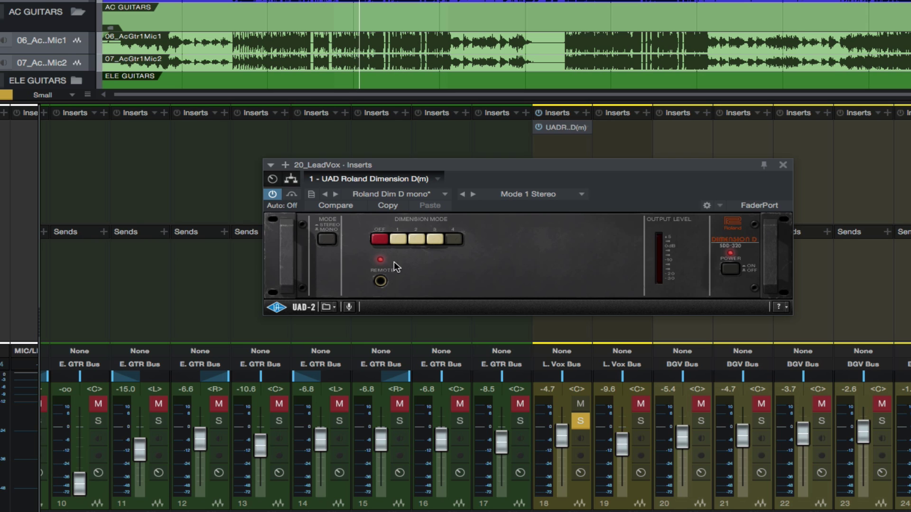
Step: Engage dimension mode 1 on 20_LeadVox and load the Mode 1 Mono preset
{"action": "left_click", "coordinate": [398, 241]}
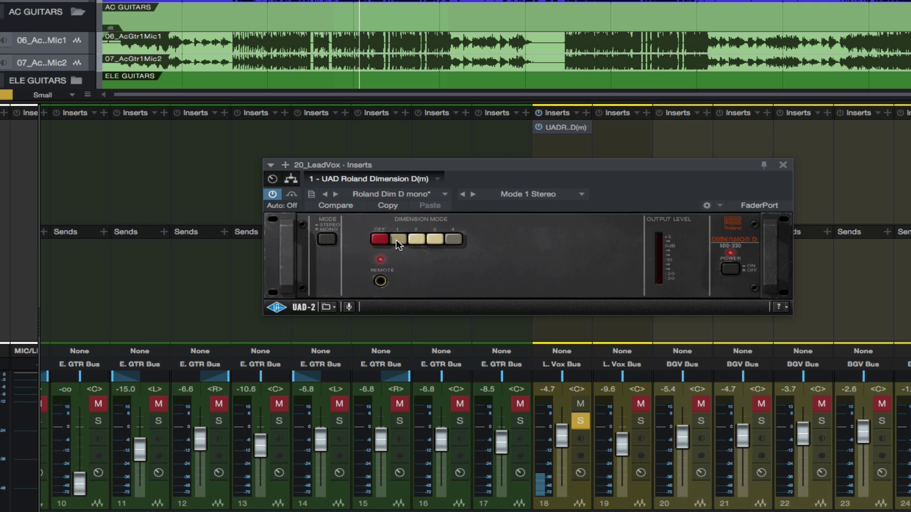
{"action": "left_click", "coordinate": [580, 195]}
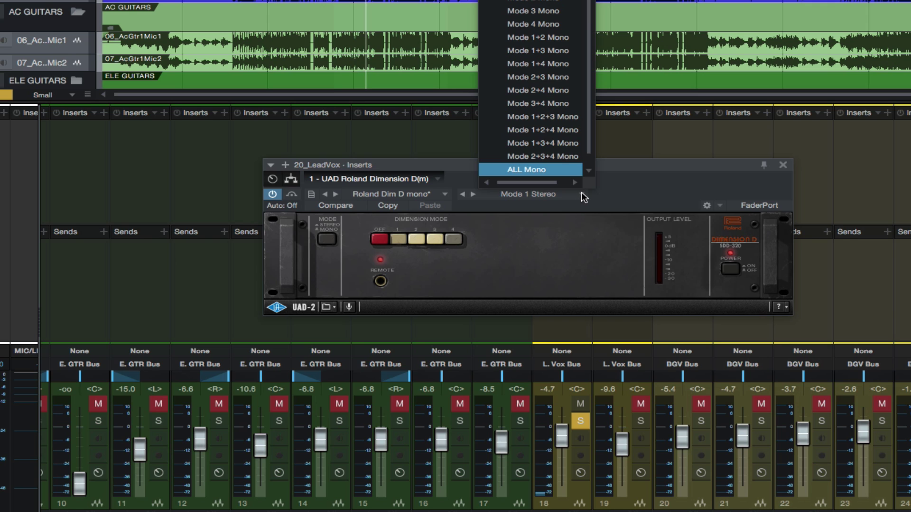
{"action": "left_click", "coordinate": [565, 0]}
{"action": "left_click", "coordinate": [673, 182]}
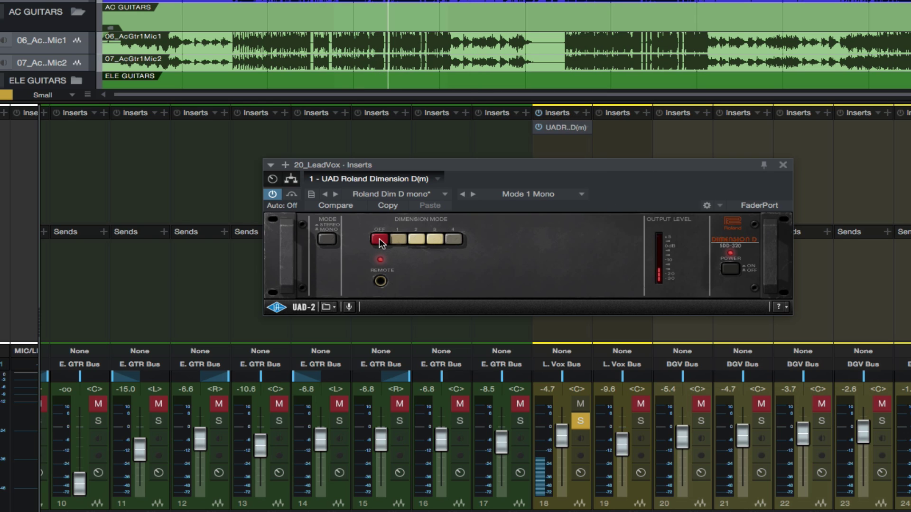
Step: Compare OFF with dimension mode 1 on the soloed lead vocal, and audition modes 2, 3 and 4
{"action": "left_click", "coordinate": [392, 240]}
{"action": "left_click", "coordinate": [398, 239]}
{"action": "left_click_drag", "start_coordinate": [480, 164], "coordinate": [479, 179]}
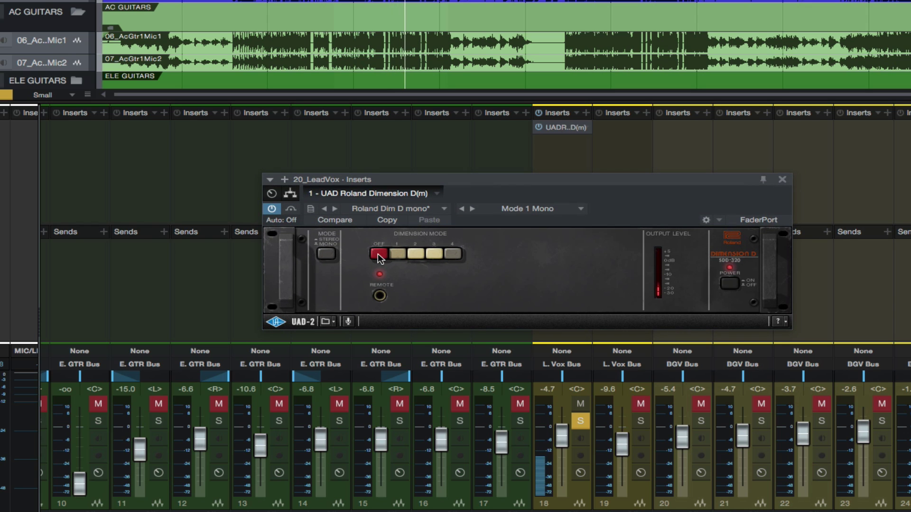
{"action": "left_click", "coordinate": [397, 252]}
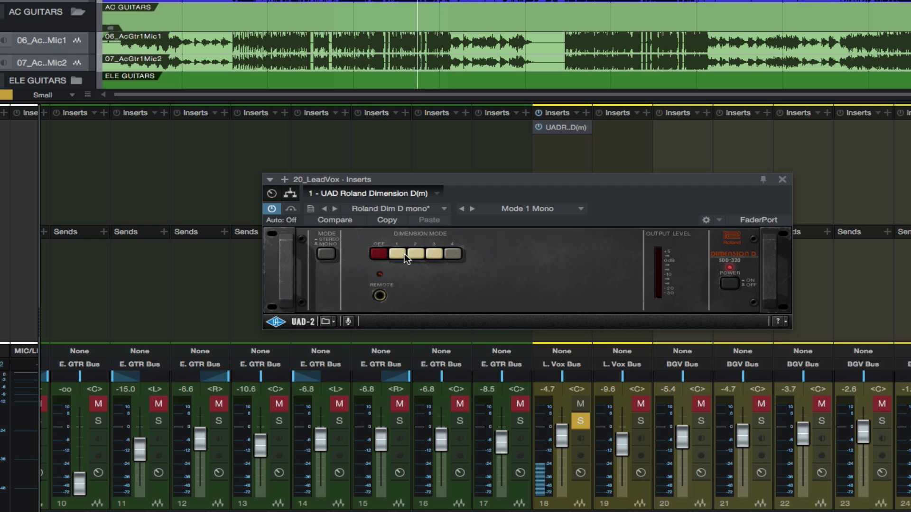
{"action": "left_click", "coordinate": [411, 253]}
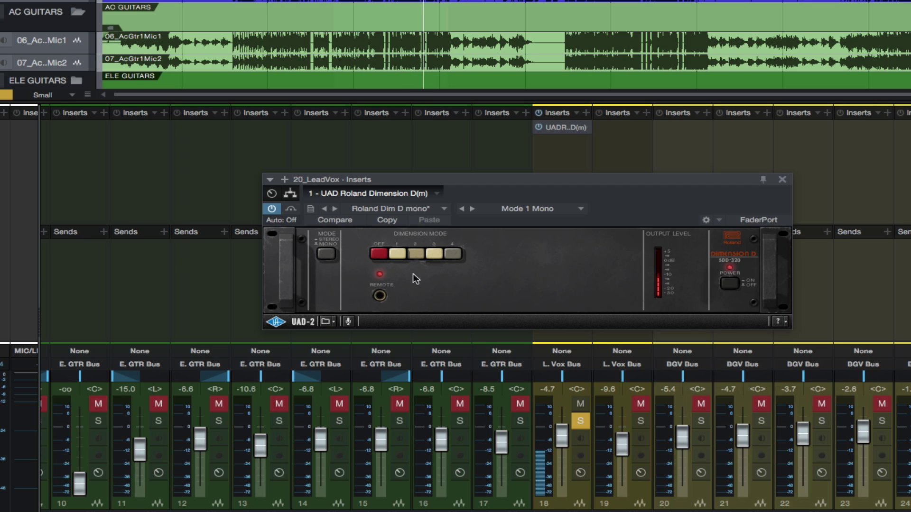
{"action": "left_click", "coordinate": [431, 256]}
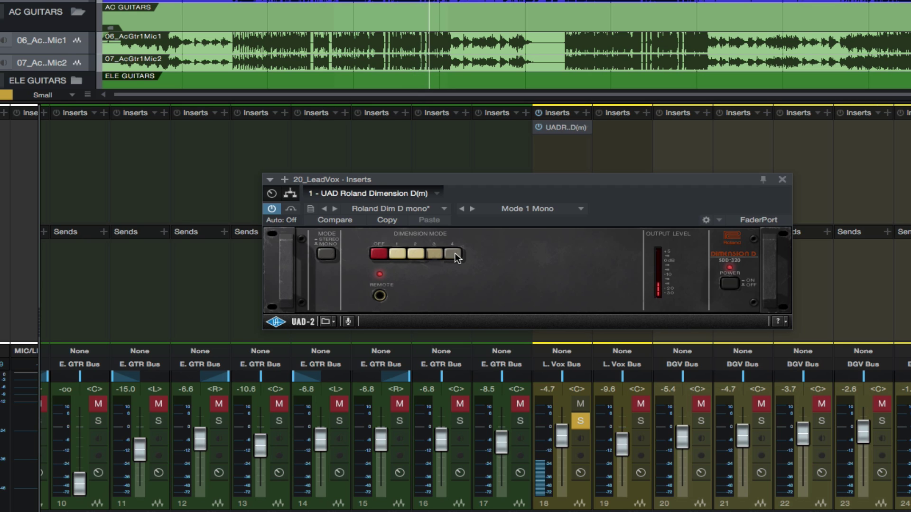
{"action": "left_click", "coordinate": [454, 252]}
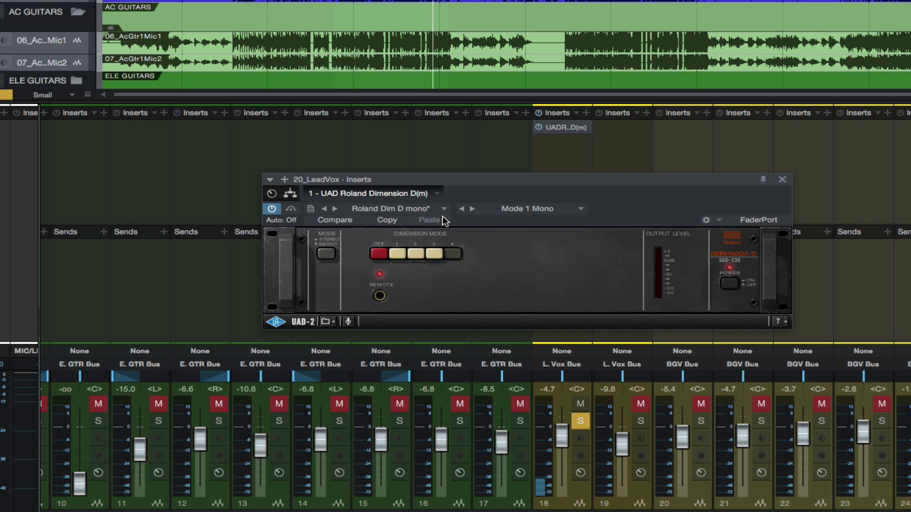
Step: Audition the Mode 1+3+4 Mono, Mode 3+4 Mono and OFF Mono presets on 20_LeadVox and leave Mode 1+4 Mono loaded
{"action": "left_click", "coordinate": [583, 208]}
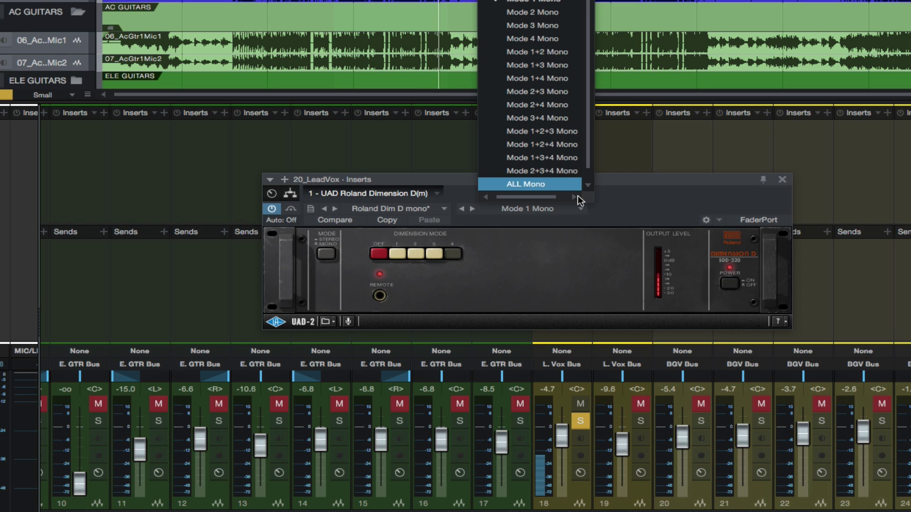
{"action": "left_click", "coordinate": [564, 158]}
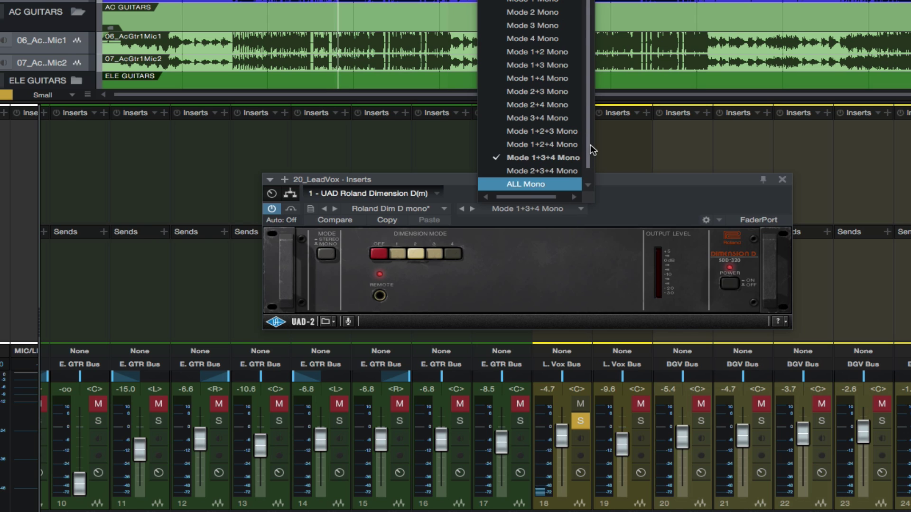
{"action": "scroll", "coordinate": [590, 144], "scroll_direction": "down", "scroll_amount": 1}
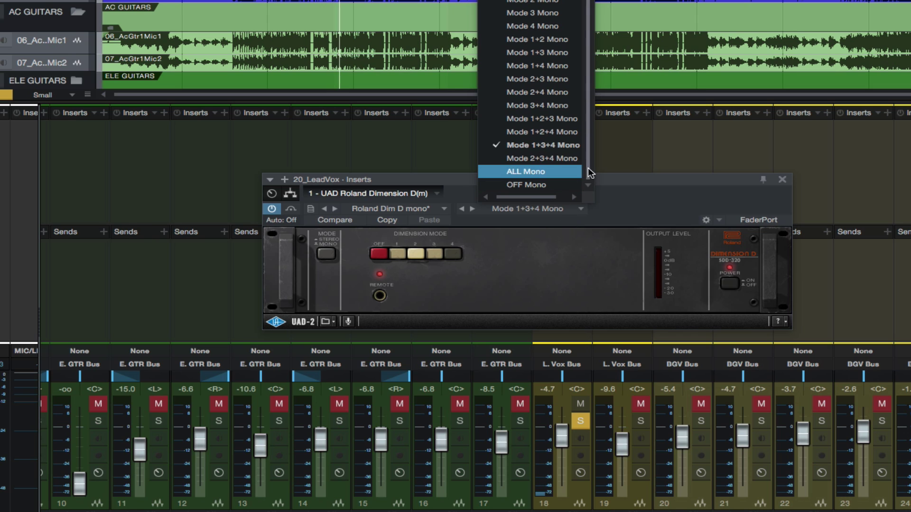
{"action": "left_click", "coordinate": [545, 103]}
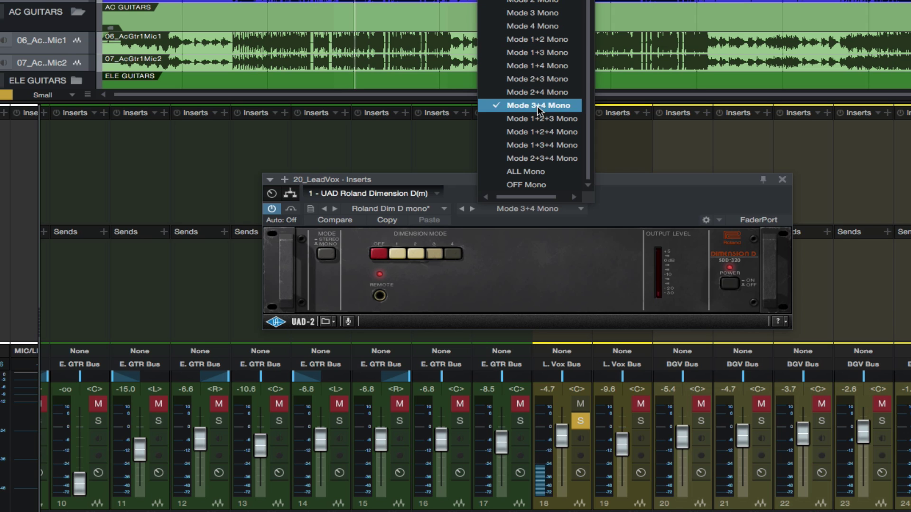
{"action": "left_click", "coordinate": [530, 186]}
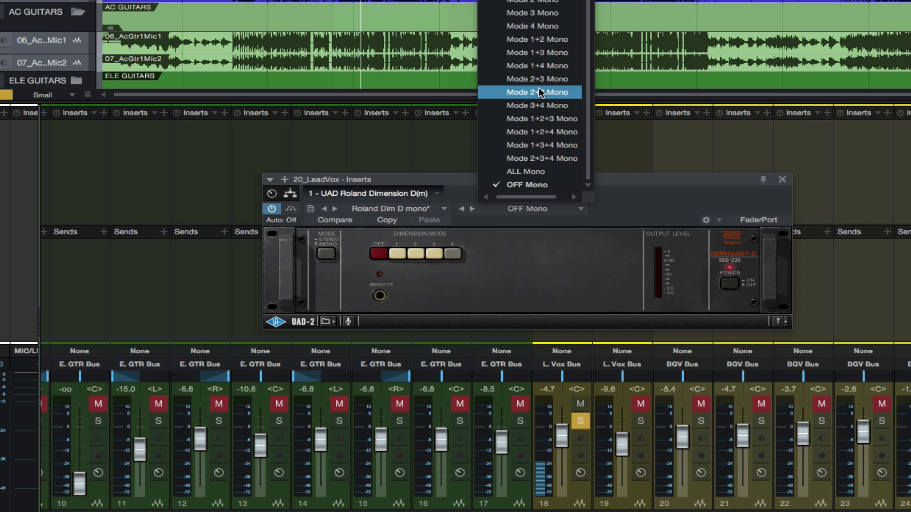
{"action": "left_click", "coordinate": [540, 65]}
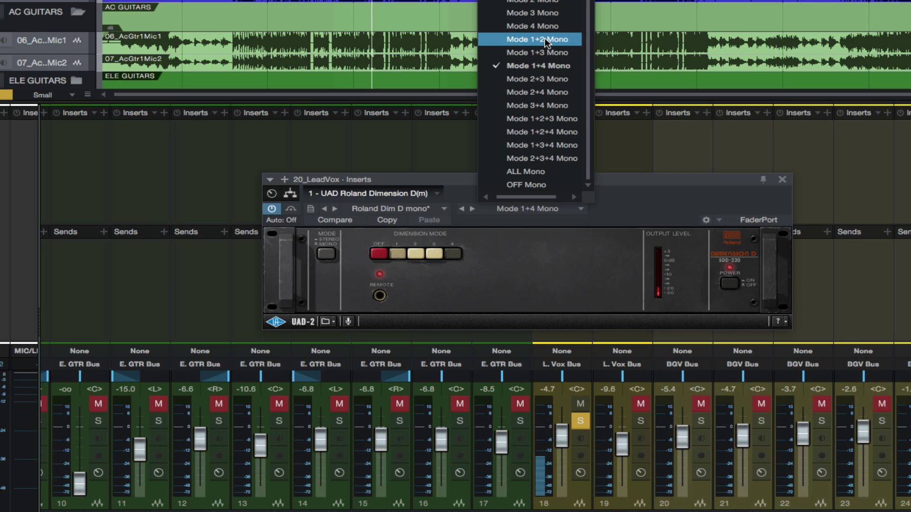
{"action": "left_click", "coordinate": [555, 233]}
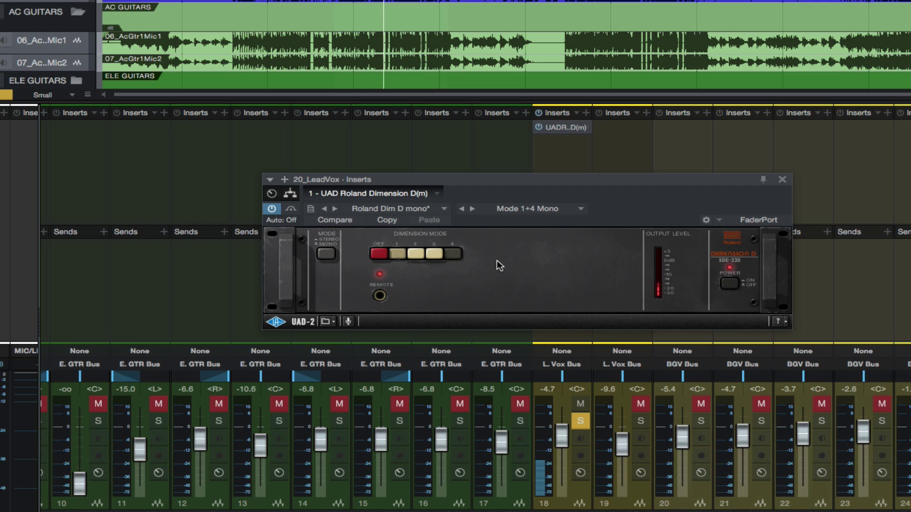
{"action": "left_click", "coordinate": [290, 210]}
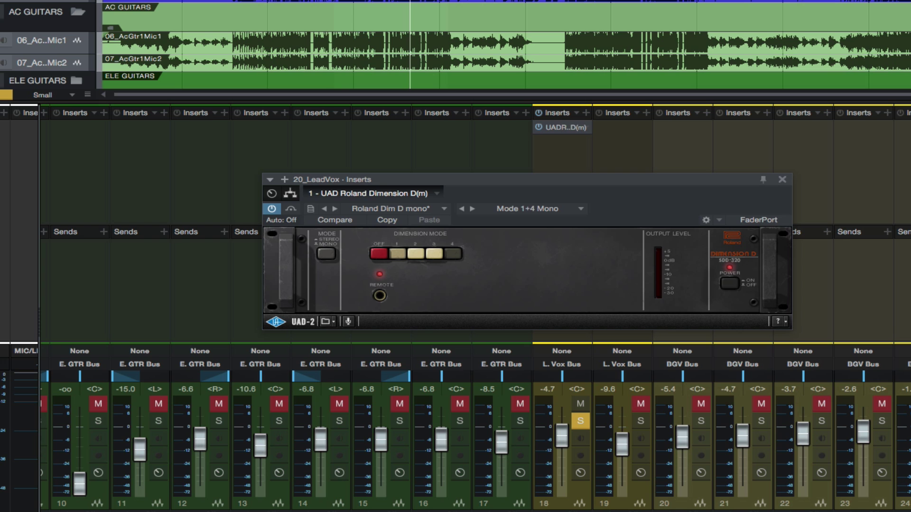
Step: Unmute and solo channels 1 through 7 together, and close the inserts window of 07_AcGtr1Mic2
{"action": "scroll", "coordinate": [475, 308], "scroll_direction": "left", "scroll_amount": 5}
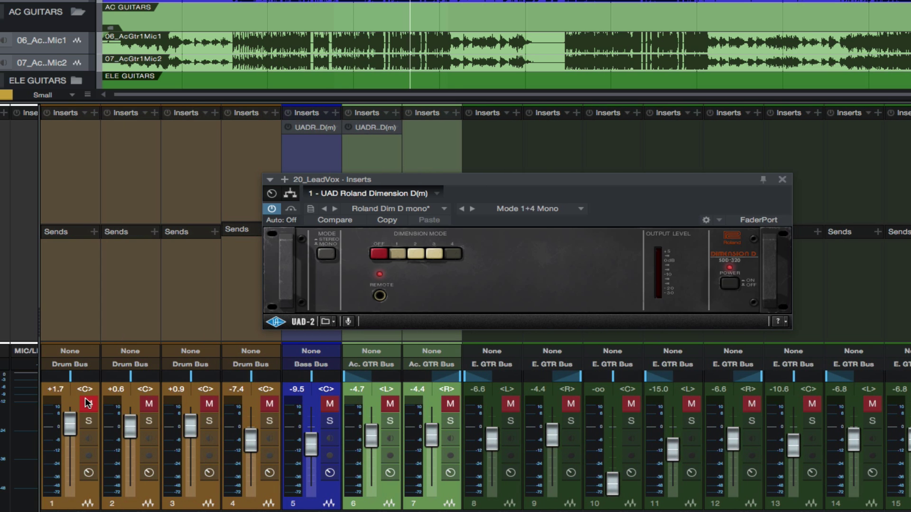
{"action": "left_click", "coordinate": [88, 421]}
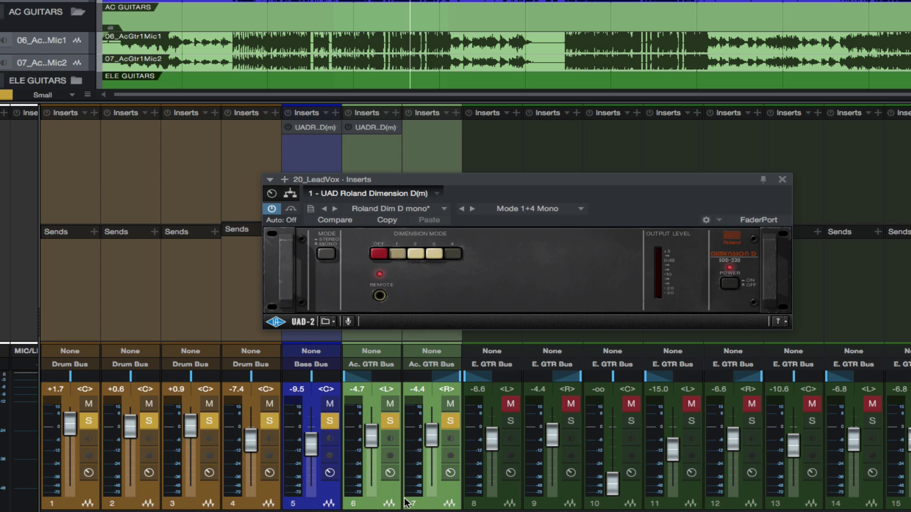
{"action": "left_click", "coordinate": [443, 499]}
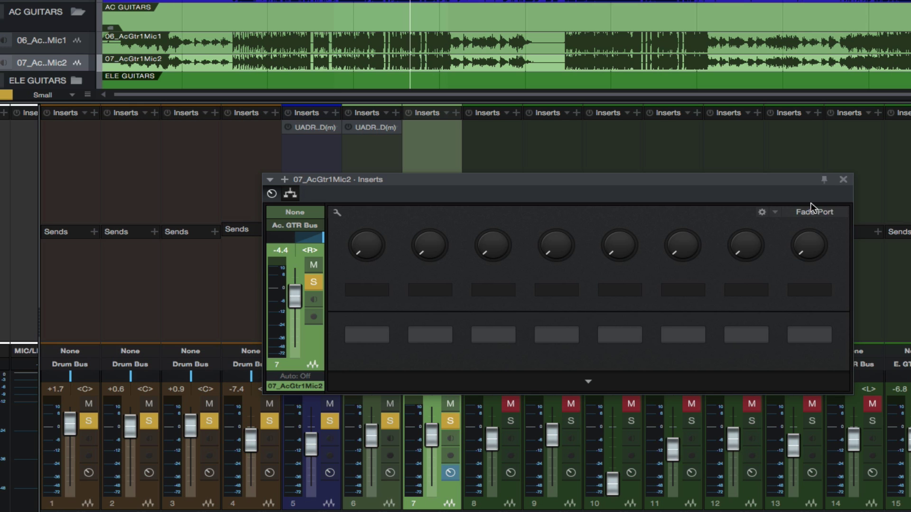
{"action": "left_click", "coordinate": [843, 180]}
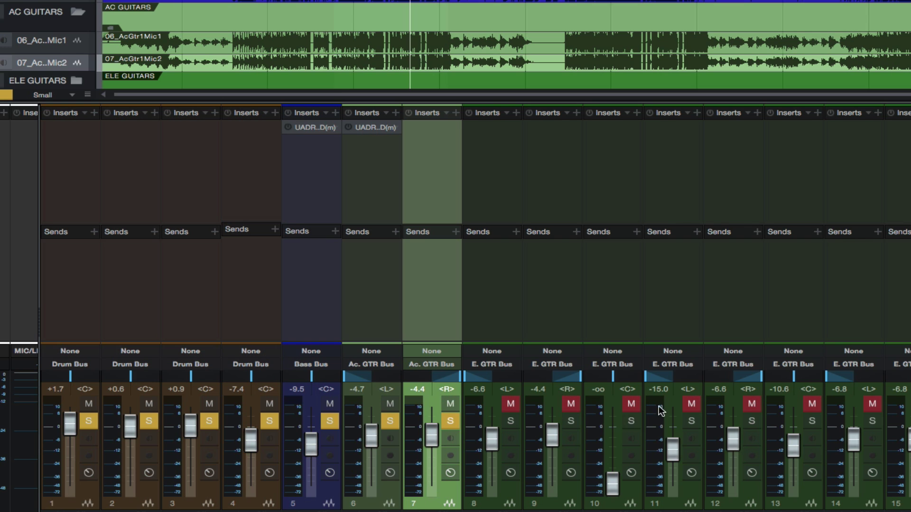
Step: Select the 20_LeadVox channel, set its fader to -4.0 dB and reopen its Dimension D during playback
{"action": "scroll", "coordinate": [674, 263], "scroll_direction": "right", "scroll_amount": 10}
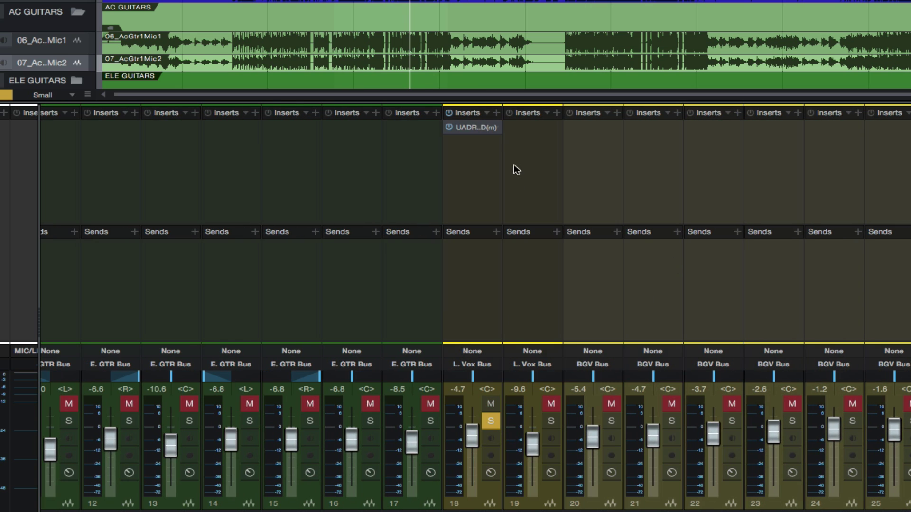
{"action": "left_click", "coordinate": [476, 128]}
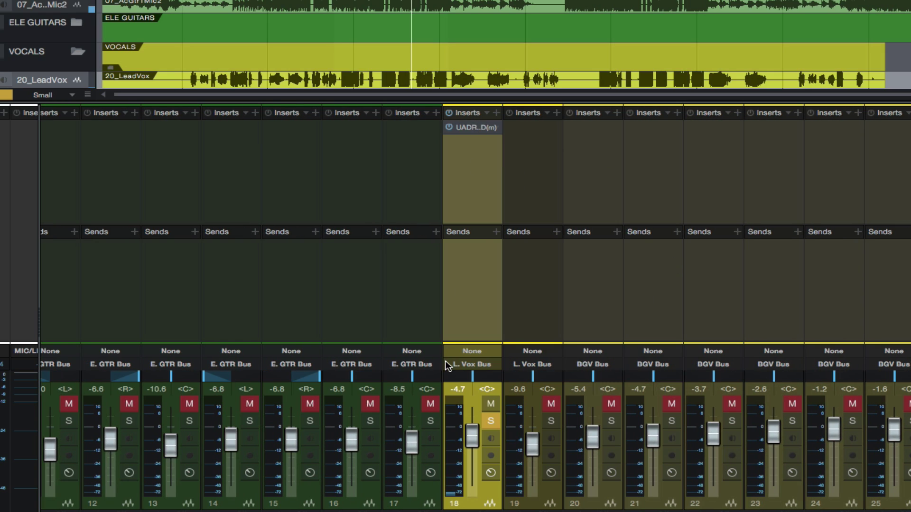
{"action": "mouse_move", "coordinate": [472, 442]}
{"action": "left_mouse_down"}
{"action": "mouse_move", "coordinate": [472, 434]}
{"action": "mouse_move", "coordinate": [472, 442]}
{"action": "left_mouse_up"}
{"action": "double_click", "coordinate": [488, 128]}
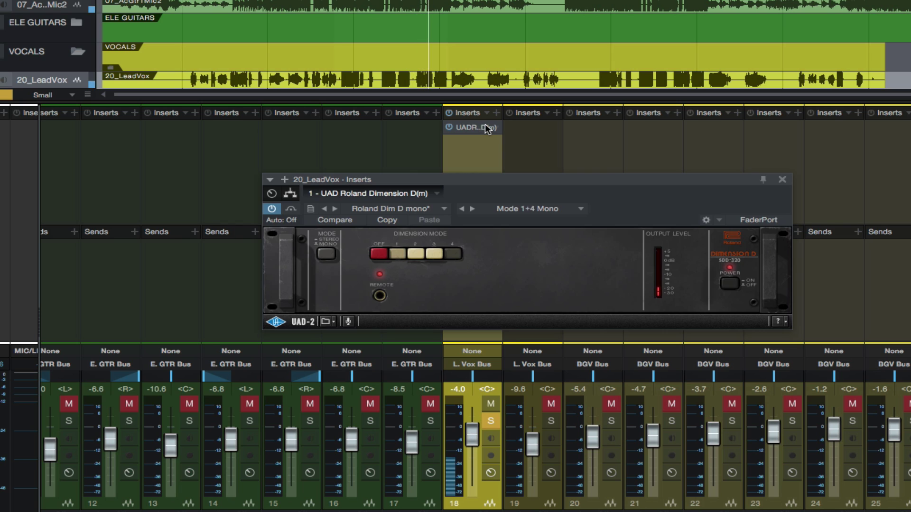
Step: Compare OFF with dimension modes 1 and 2 on 20_LeadVox within the mix, lowering its fader to -7.0 dB
{"action": "left_click", "coordinate": [395, 254]}
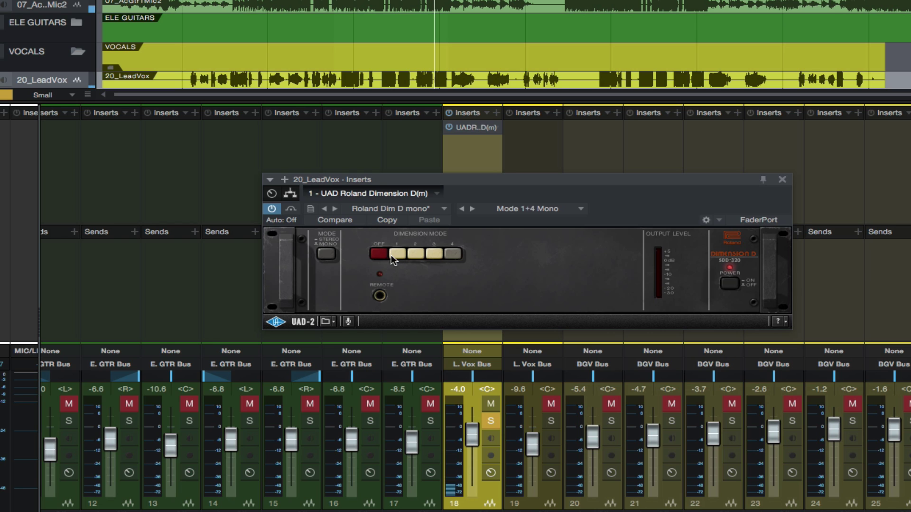
{"action": "left_click", "coordinate": [397, 253]}
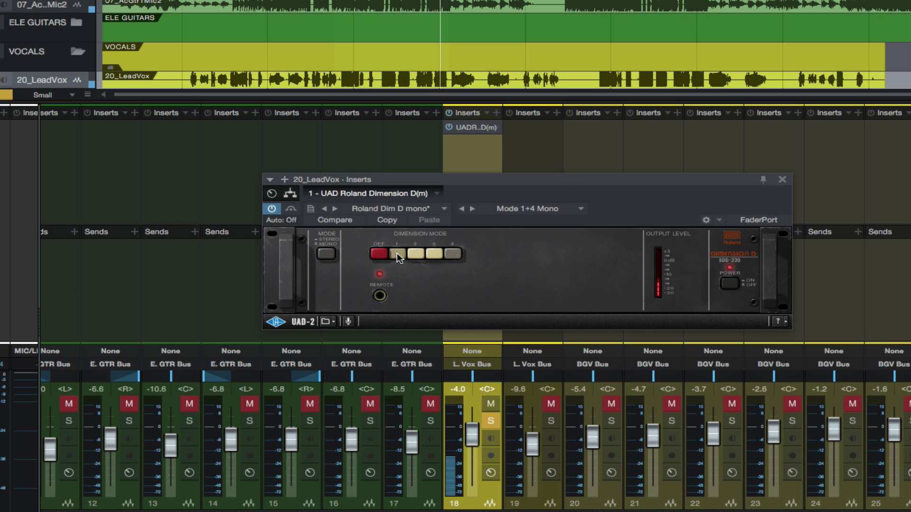
{"action": "left_click_drag", "start_coordinate": [562, 178], "coordinate": [568, 170]}
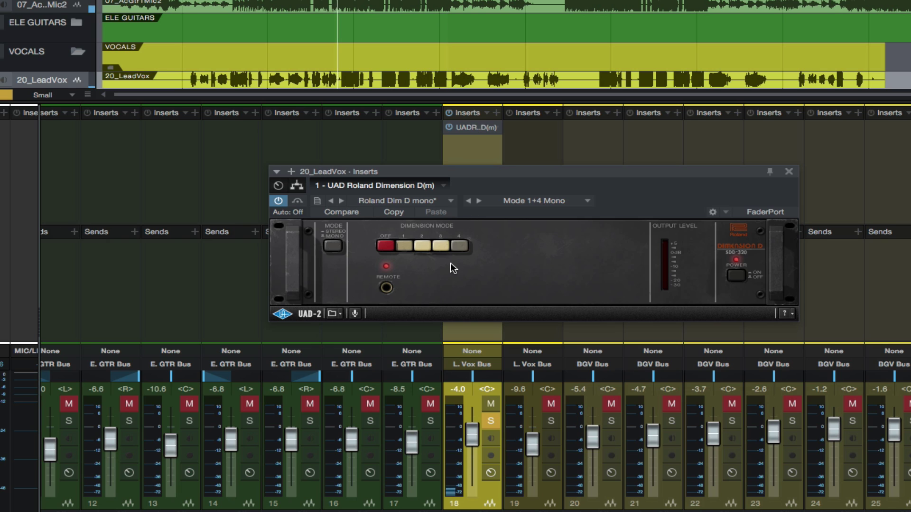
{"action": "left_click_drag", "start_coordinate": [472, 434], "coordinate": [470, 444]}
{"action": "left_click", "coordinate": [422, 247]}
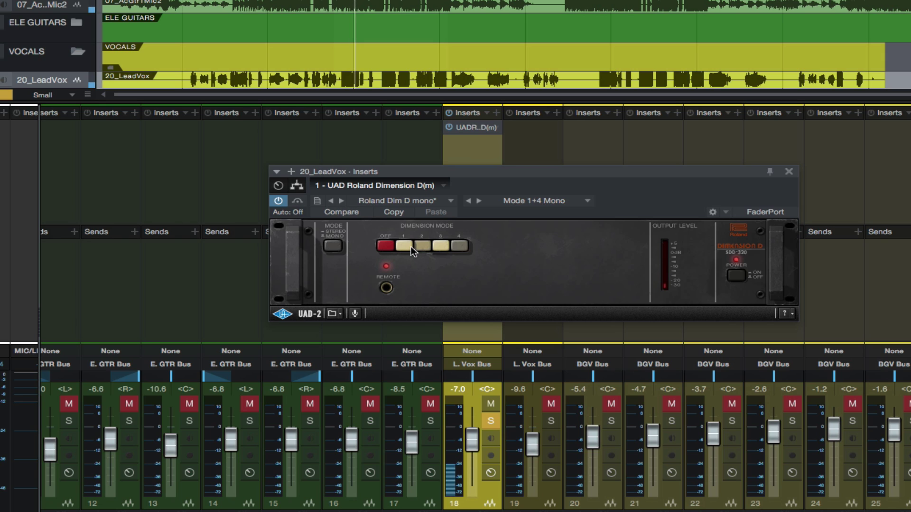
Step: Compare OFF with dimension modes 2, 4 and 1 on 20_LeadVox, leave mode 3 engaged and close its inserts window
{"action": "left_click", "coordinate": [384, 243]}
{"action": "left_click", "coordinate": [423, 247]}
{"action": "left_click_drag", "start_coordinate": [574, 172], "coordinate": [577, 167]}
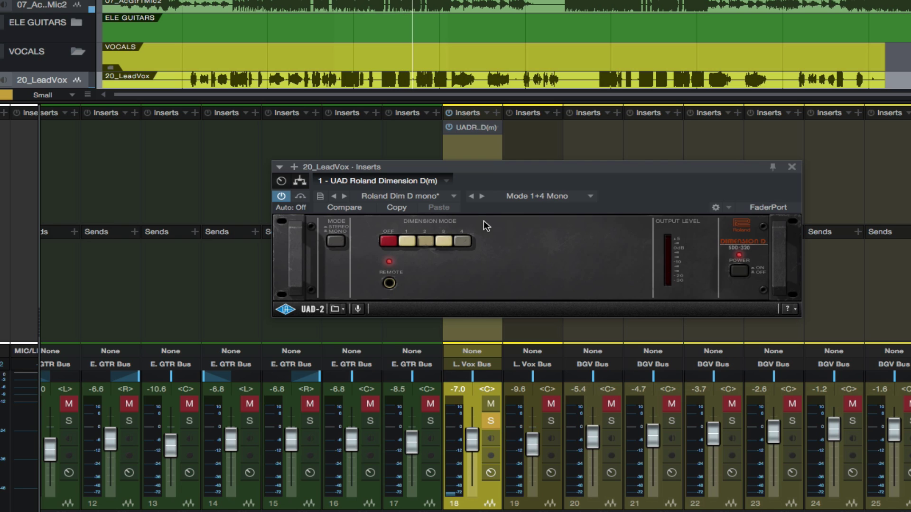
{"action": "left_click", "coordinate": [462, 242]}
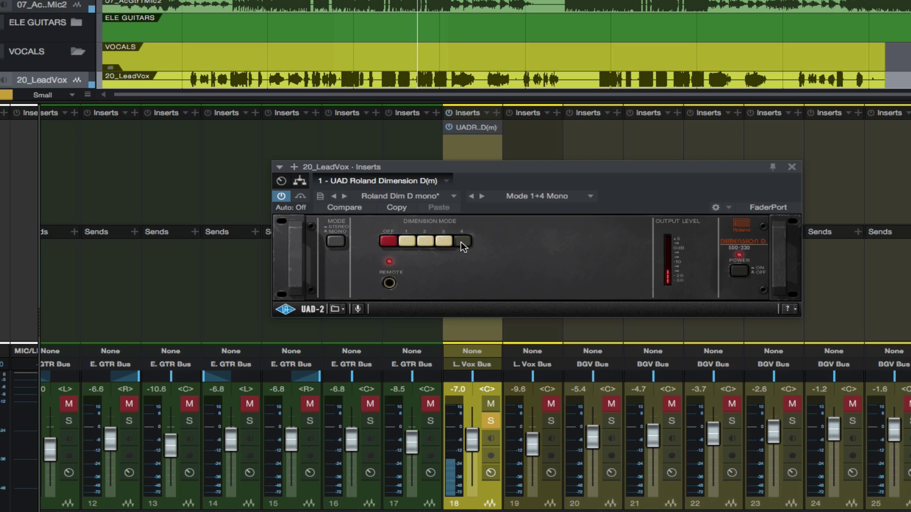
{"action": "left_click", "coordinate": [412, 241]}
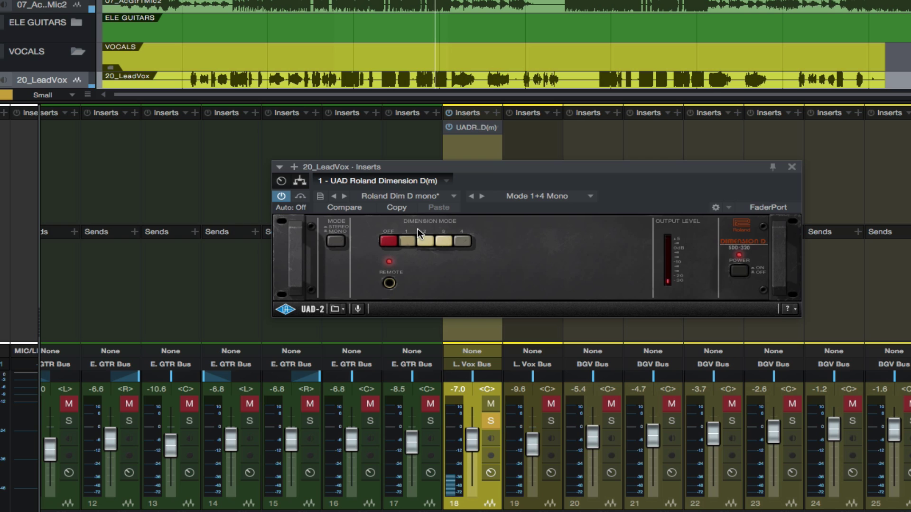
{"action": "left_click", "coordinate": [440, 241]}
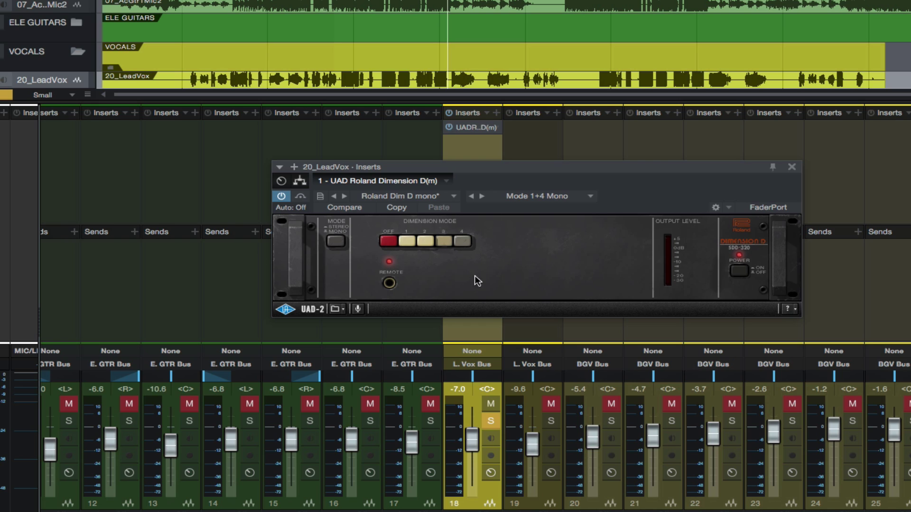
{"action": "left_click", "coordinate": [793, 167]}
Step: Place the playback cursor just before the phrases on the upper backing vocal tracks in the arrangement
{"action": "scroll", "coordinate": [445, 14], "scroll_direction": "down", "scroll_amount": 6}
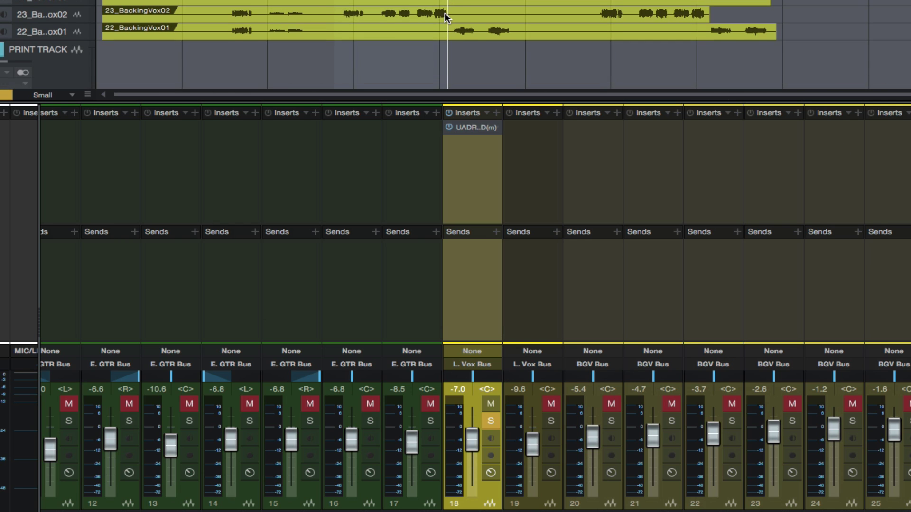
{"action": "scroll", "coordinate": [445, 14], "scroll_direction": "up", "scroll_amount": 3}
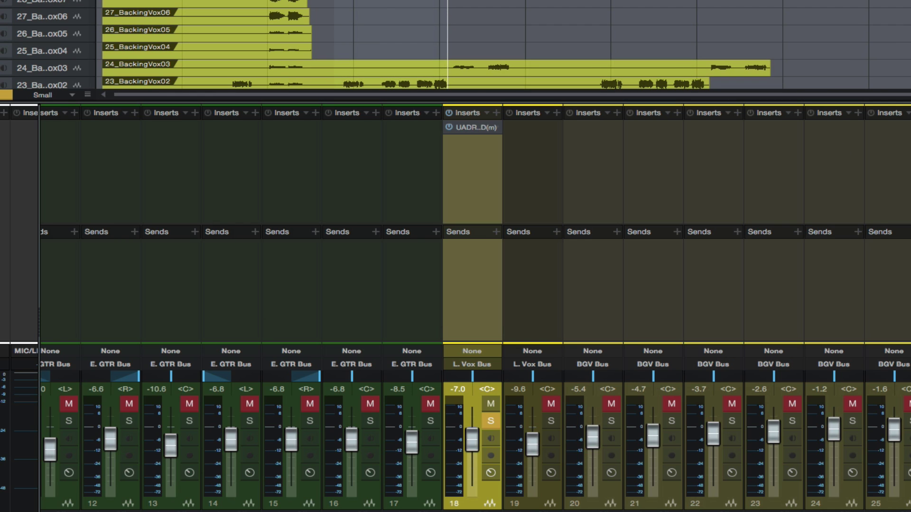
{"action": "left_click", "coordinate": [262, 1]}
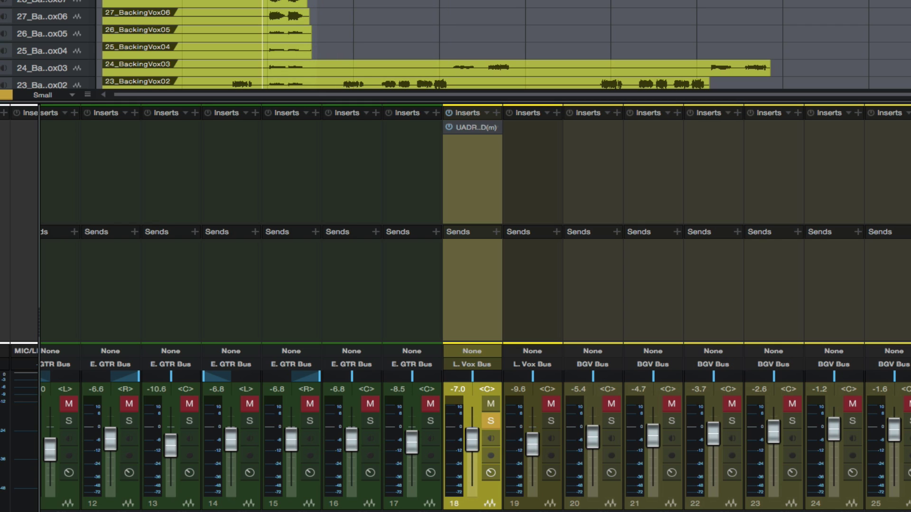
{"action": "key", "text": "e"}
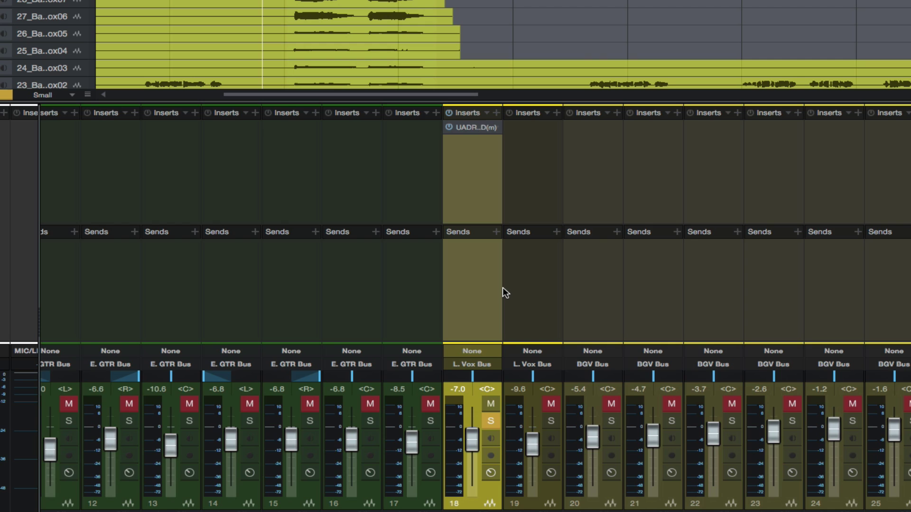
Step: Mute and unsolo 20_LeadVox, and solo the backing vocal channels 20 through 27 together with their mutes off
{"action": "scroll", "coordinate": [503, 292], "scroll_direction": "right", "scroll_amount": 8}
{"action": "scroll", "coordinate": [503, 292], "scroll_direction": "right", "scroll_amount": 1}
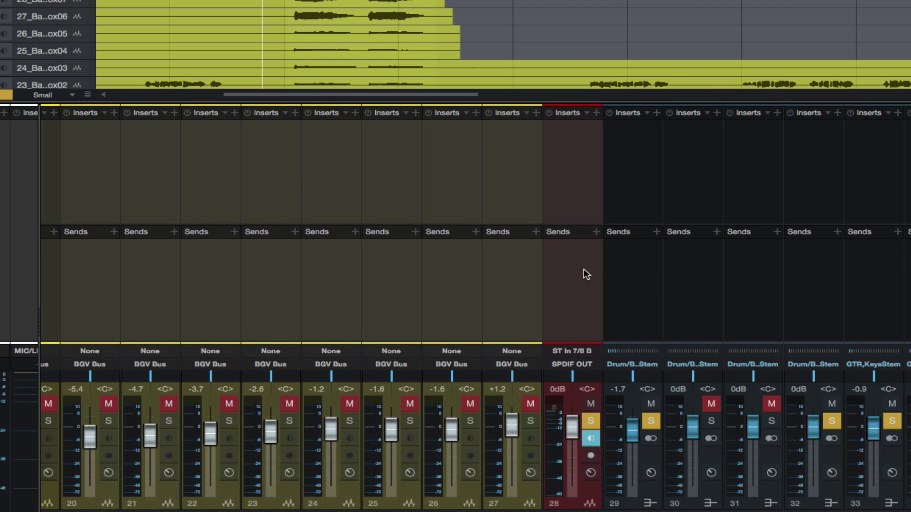
{"action": "scroll", "coordinate": [584, 269], "scroll_direction": "left", "scroll_amount": 7}
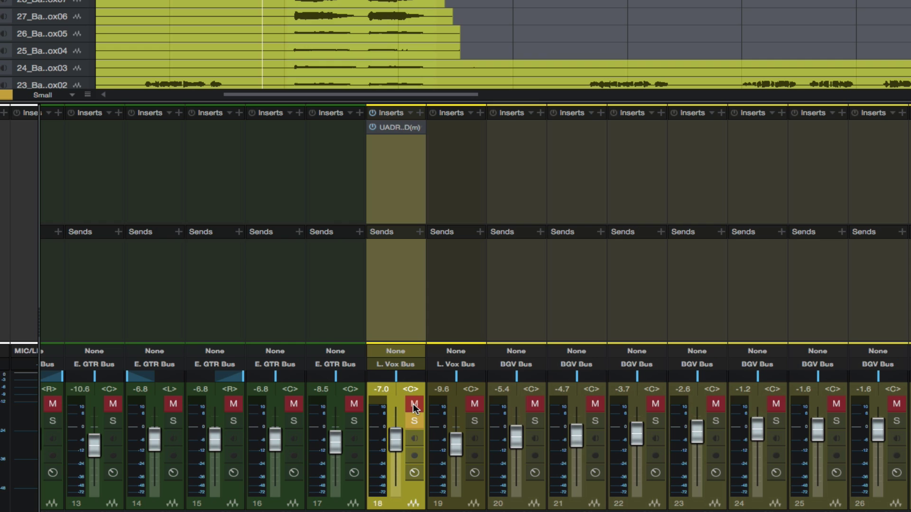
{"action": "left_click", "coordinate": [530, 493]}
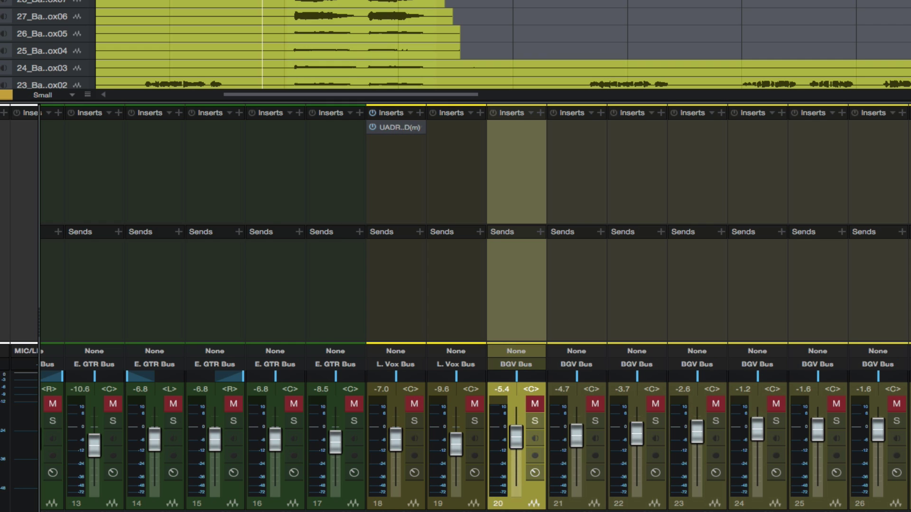
{"action": "left_click", "coordinate": [877, 496], "text": "shift"}
{"action": "key", "text": "s"}
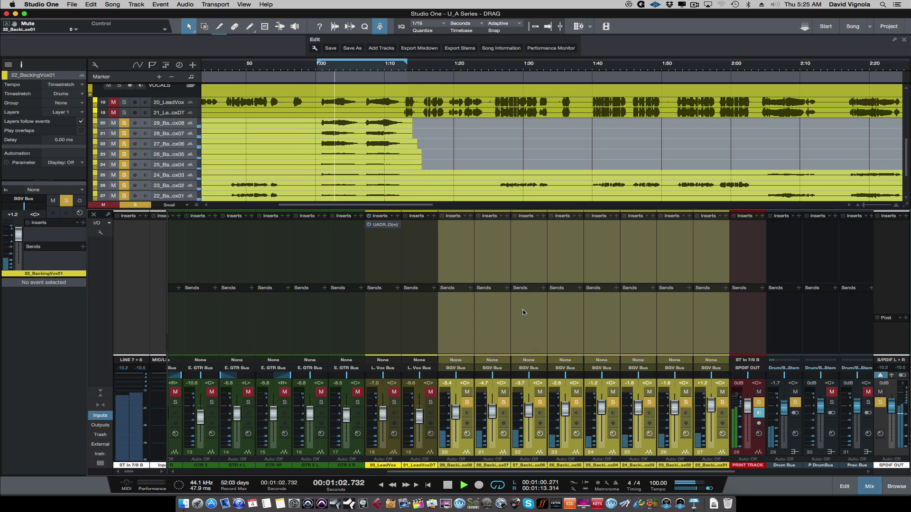
Step: Open the Dimension D on the BGV Bus during playback, engage mode 4 and move the plug-in window lower
{"action": "scroll", "coordinate": [557, 290], "scroll_direction": "right", "scroll_amount": 10}
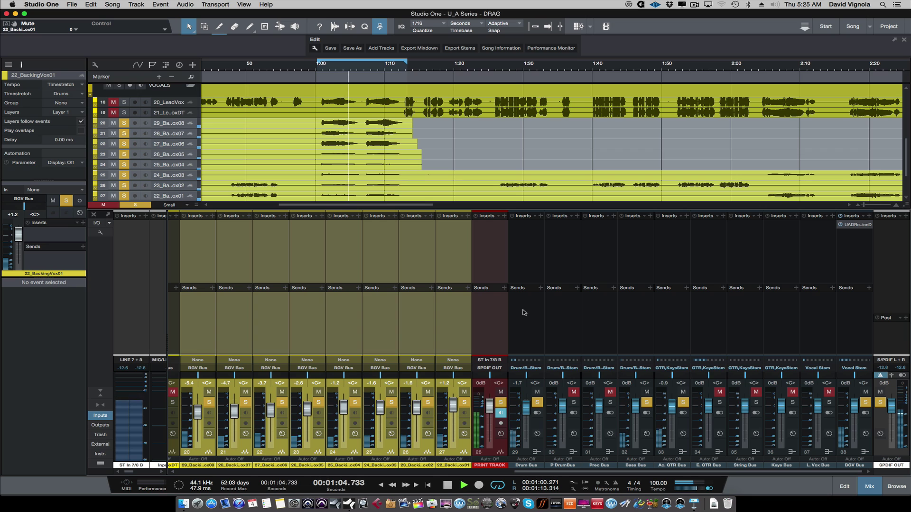
{"action": "left_click", "coordinate": [857, 226]}
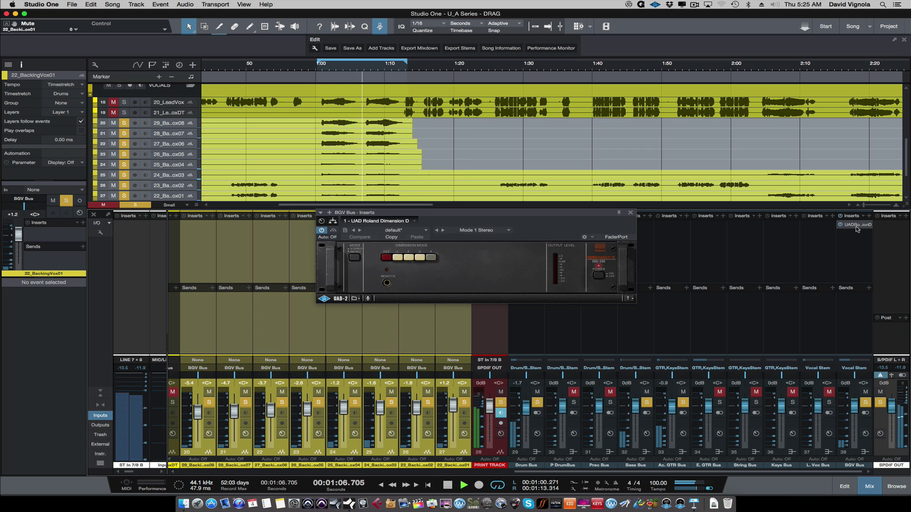
{"action": "left_click", "coordinate": [424, 264]}
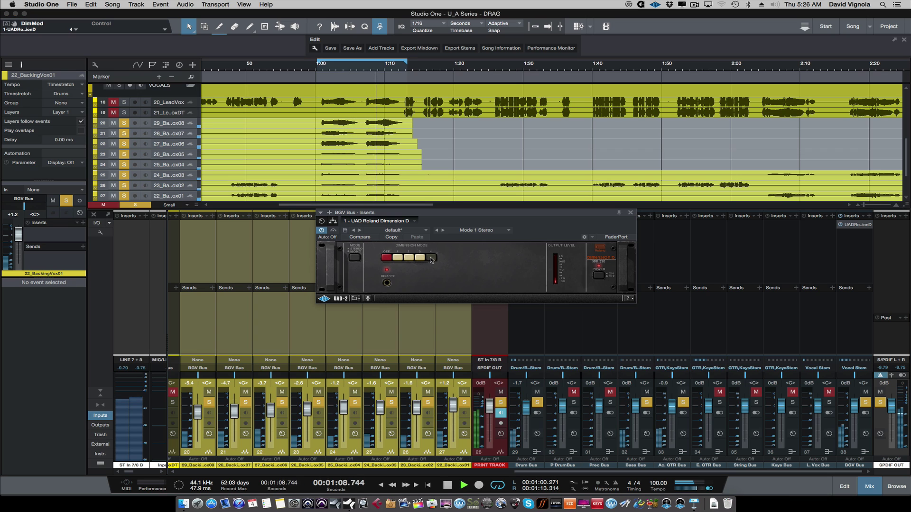
{"action": "left_click_drag", "start_coordinate": [445, 214], "coordinate": [510, 244]}
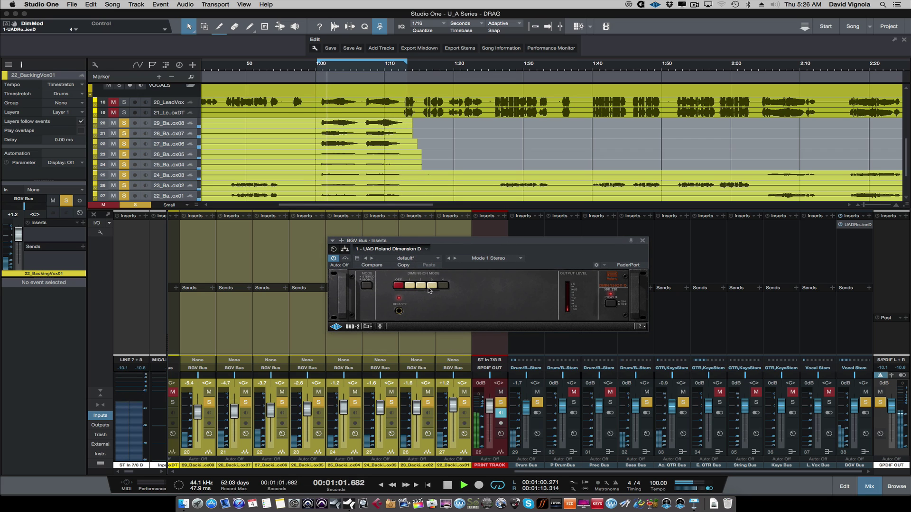
Step: Audition the Mode 2+3+4 Stereo, Mode 1+2+3 Stereo and OFF Stereo presets on the BGV Bus, returning to Mode 1+2+3 Stereo
{"action": "left_click", "coordinate": [520, 260]}
{"action": "left_click", "coordinate": [483, 108]}
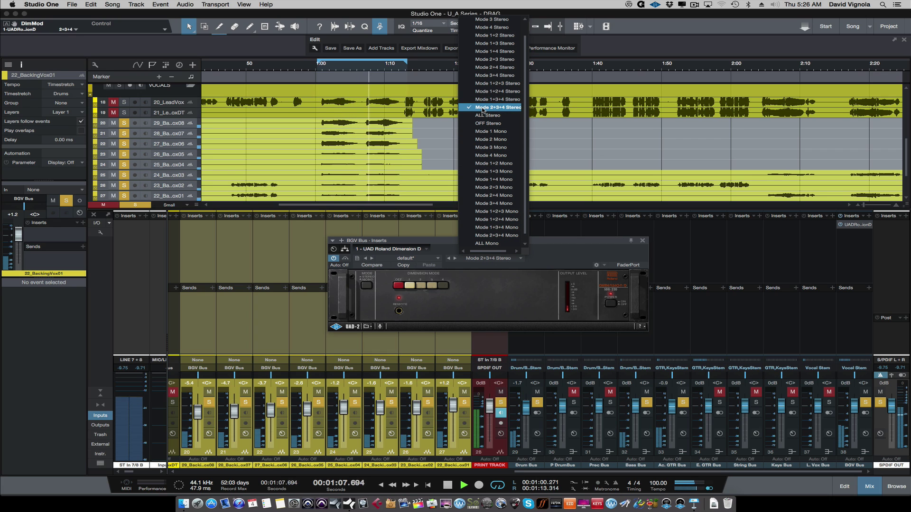
{"action": "scroll", "coordinate": [483, 110], "scroll_direction": "up", "scroll_amount": 2}
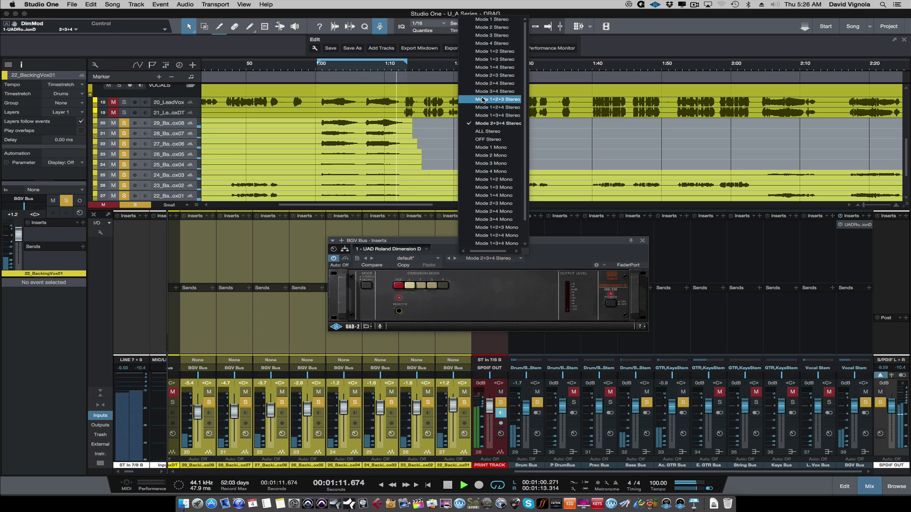
{"action": "left_click", "coordinate": [482, 100]}
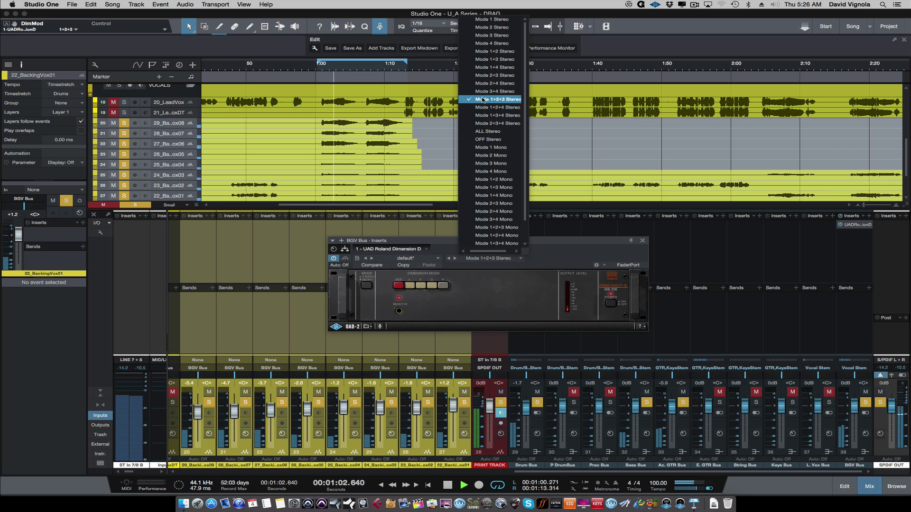
{"action": "left_click", "coordinate": [479, 139]}
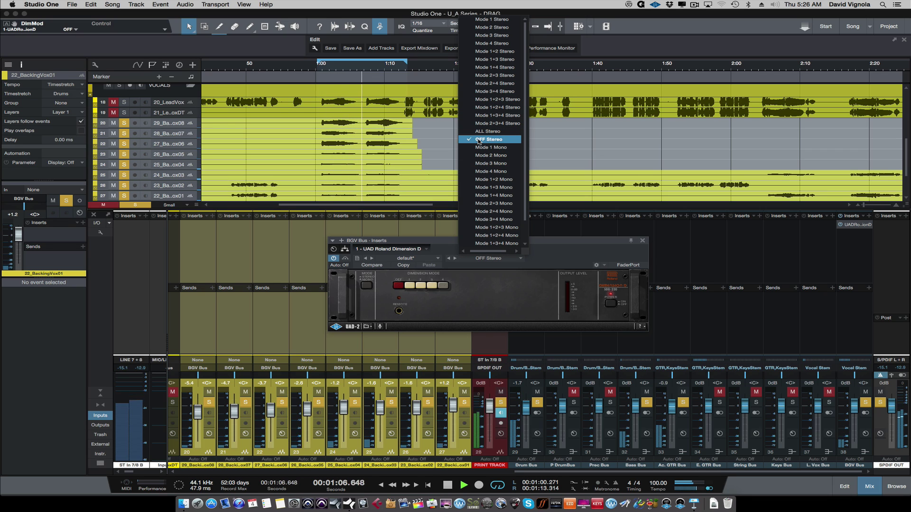
{"action": "left_click", "coordinate": [482, 100]}
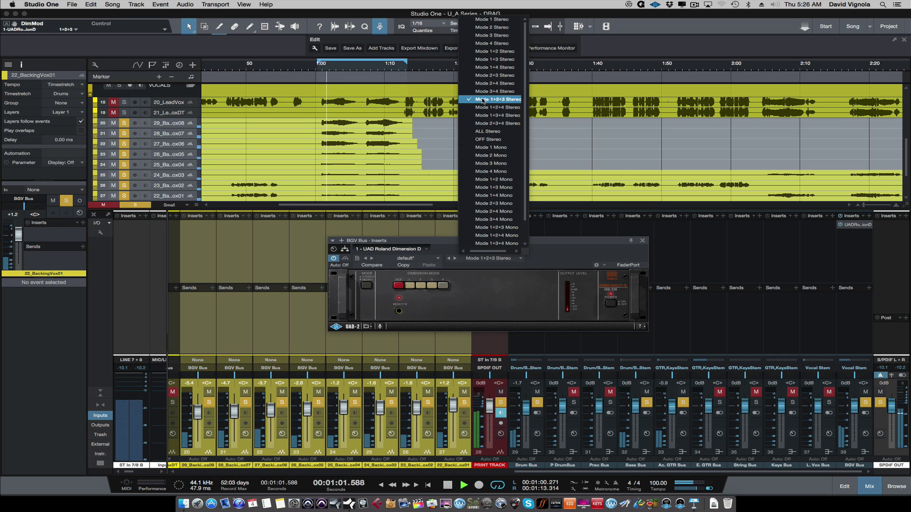
Step: Audition the Mode 3+4 Stereo and ALL Stereo presets on the BGV Bus, leave OFF Stereo loaded and stop playback
{"action": "left_click", "coordinate": [483, 93]}
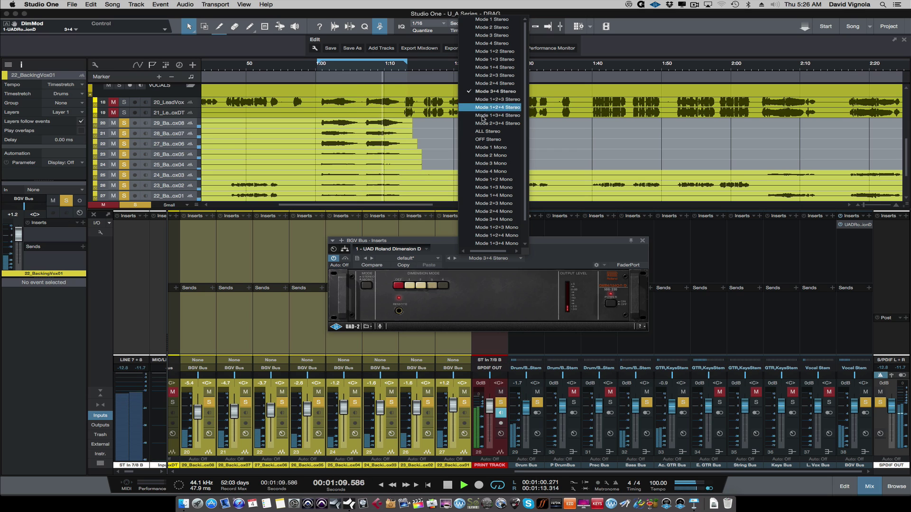
{"action": "left_click", "coordinate": [480, 147]}
{"action": "left_click", "coordinate": [489, 91]}
{"action": "left_click", "coordinate": [489, 60]}
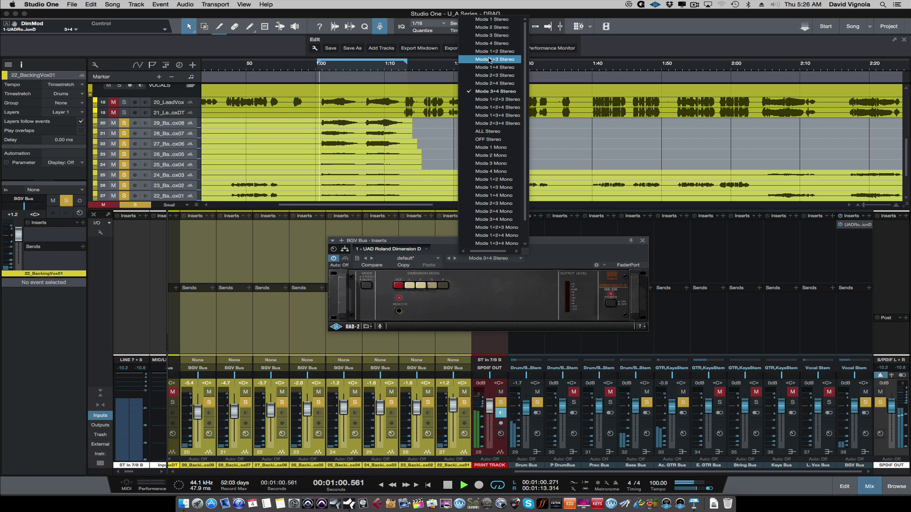
{"action": "left_click", "coordinate": [481, 132]}
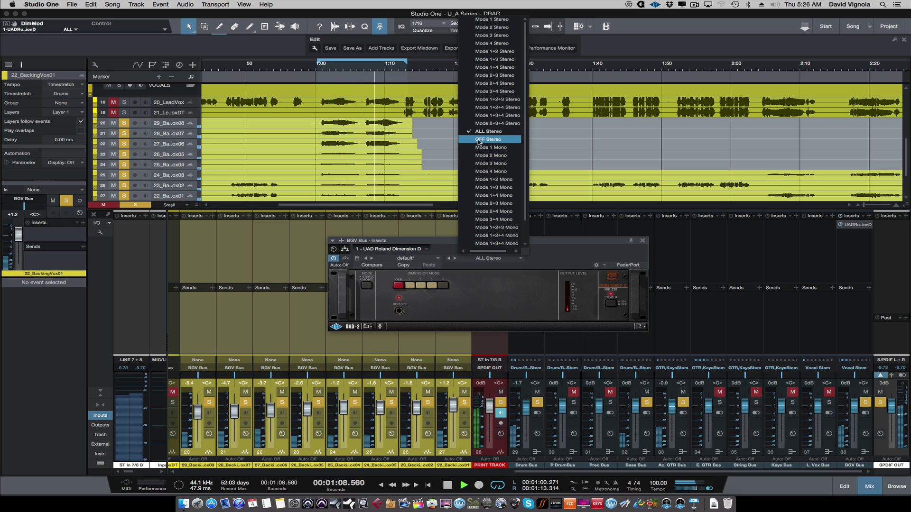
{"action": "left_click", "coordinate": [479, 140]}
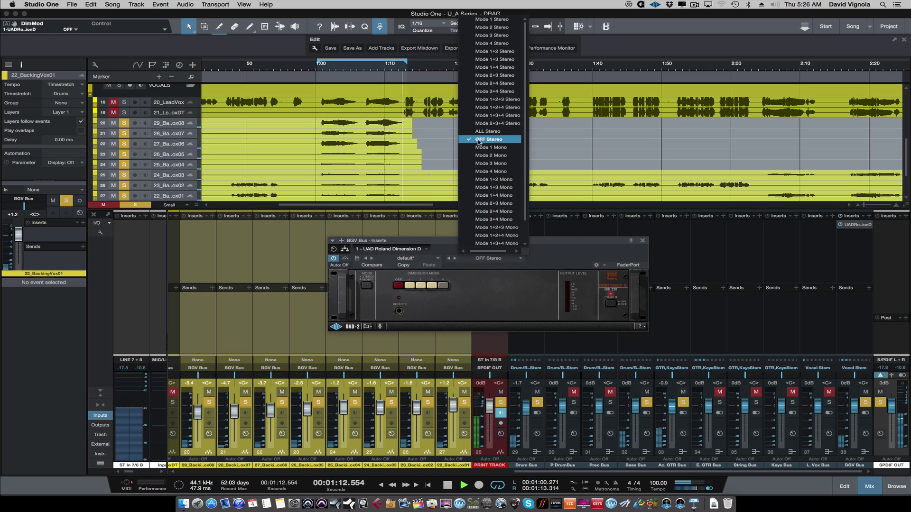
{"action": "left_click", "coordinate": [489, 292]}
{"action": "key", "text": "space"}
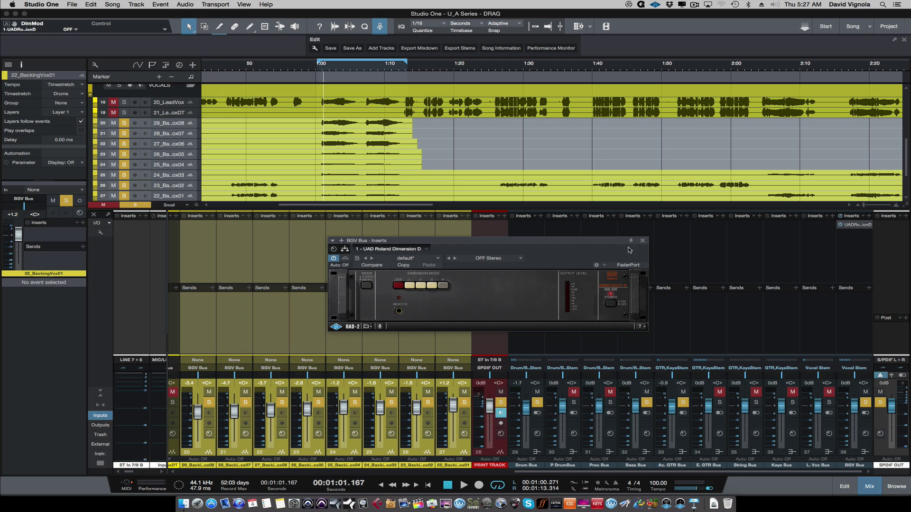
Step: Collapse the VOCALS folder track in the arrangement
{"action": "left_click_drag", "start_coordinate": [567, 242], "coordinate": [561, 231]}
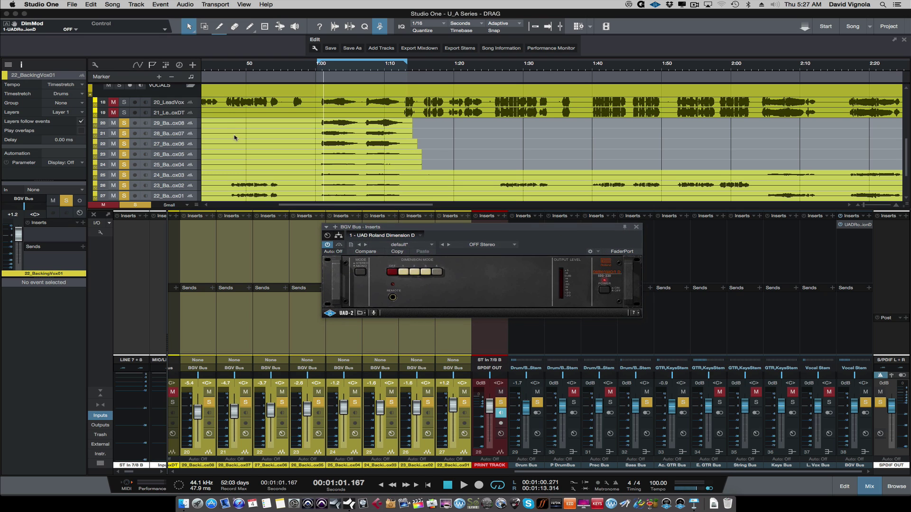
{"action": "scroll", "coordinate": [234, 135], "scroll_direction": "up", "scroll_amount": 3}
{"action": "left_click", "coordinate": [190, 129]}
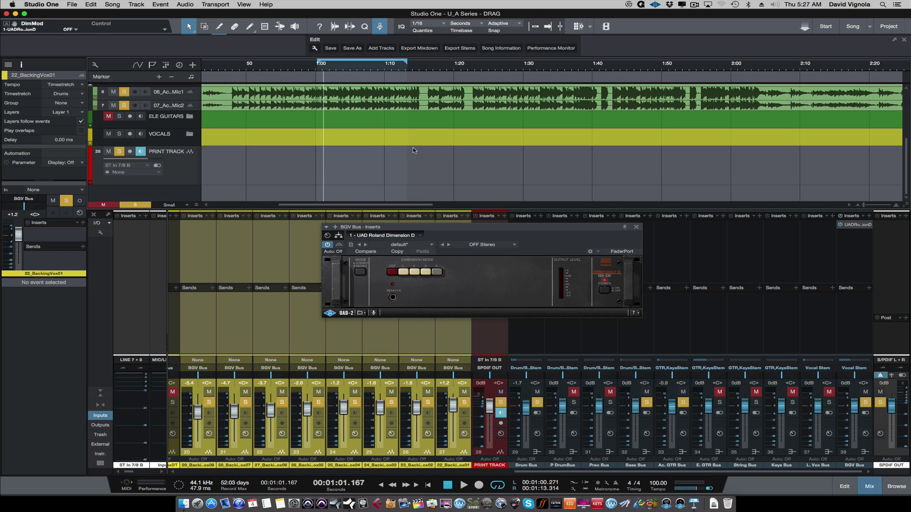
{"action": "left_click_drag", "start_coordinate": [463, 226], "coordinate": [452, 218]}
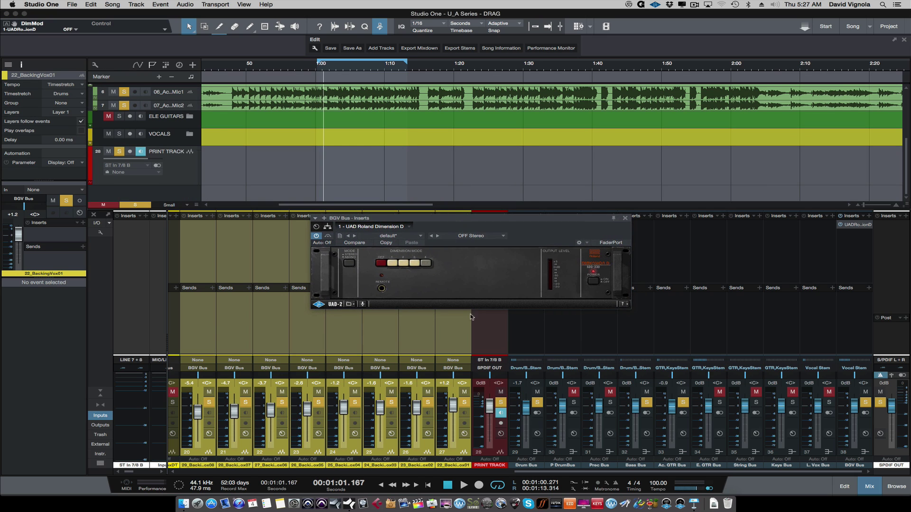
{"action": "scroll", "coordinate": [460, 453], "scroll_direction": "left", "scroll_amount": 6}
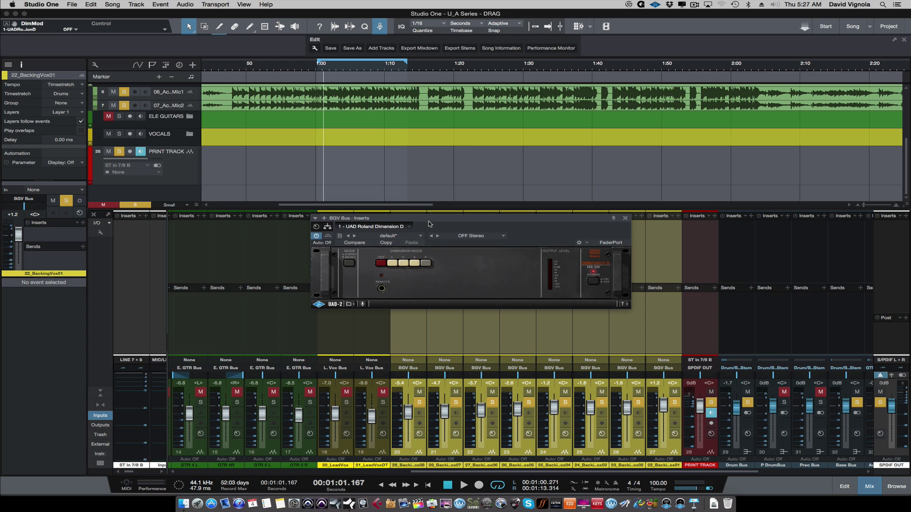
{"action": "left_click_drag", "start_coordinate": [431, 221], "coordinate": [424, 229]}
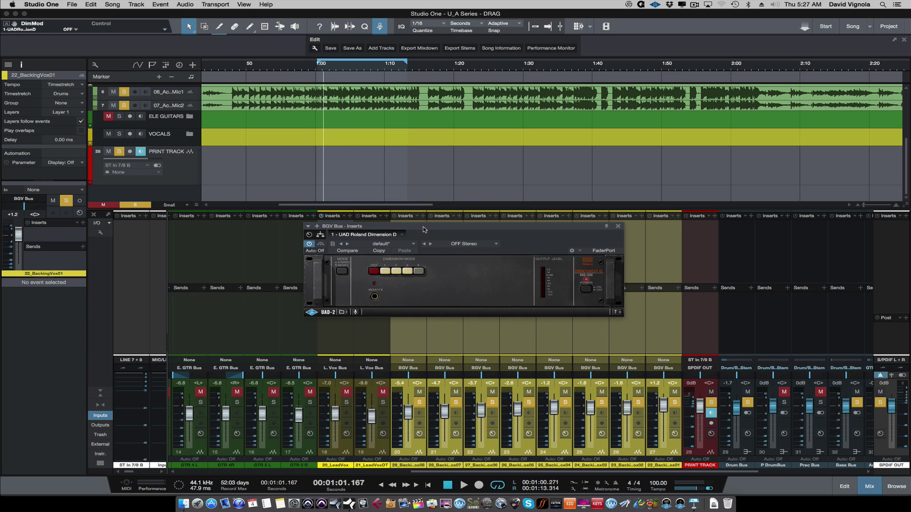
{"action": "left_click", "coordinate": [497, 244]}
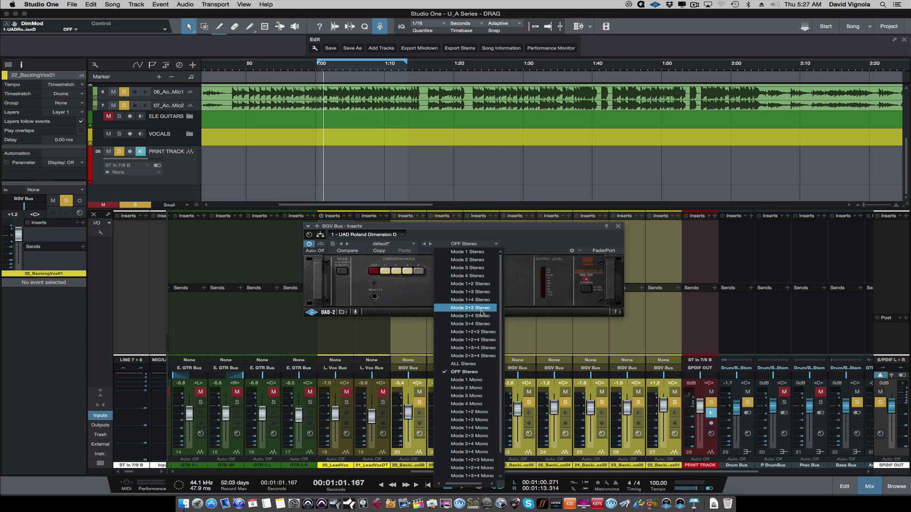
{"action": "left_click", "coordinate": [520, 242]}
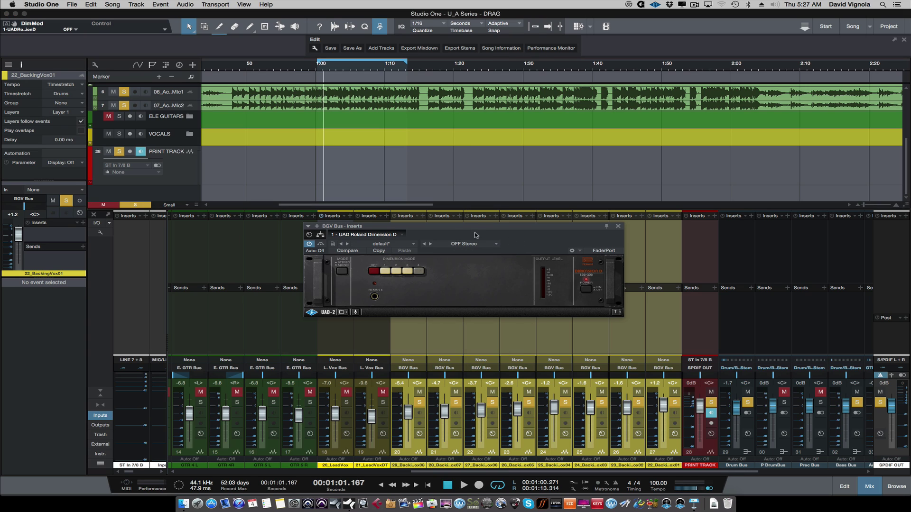
{"action": "left_click_drag", "start_coordinate": [471, 230], "coordinate": [465, 230]}
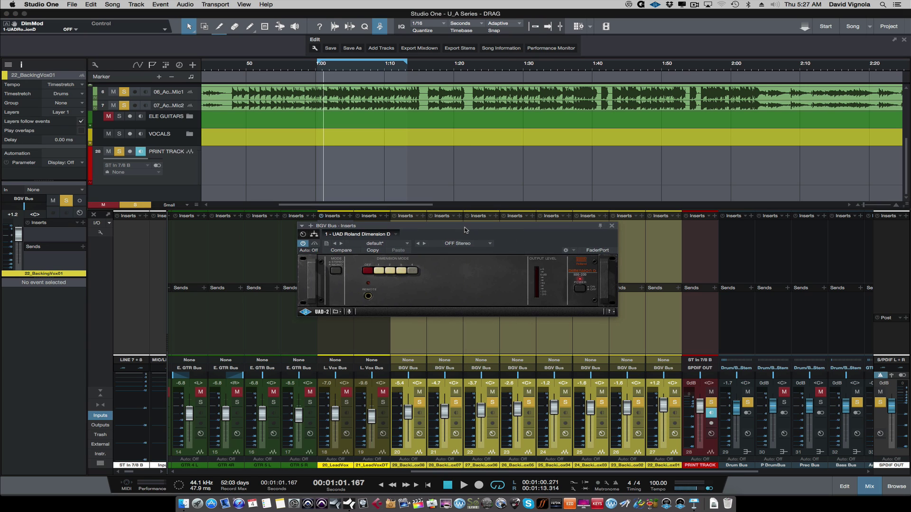